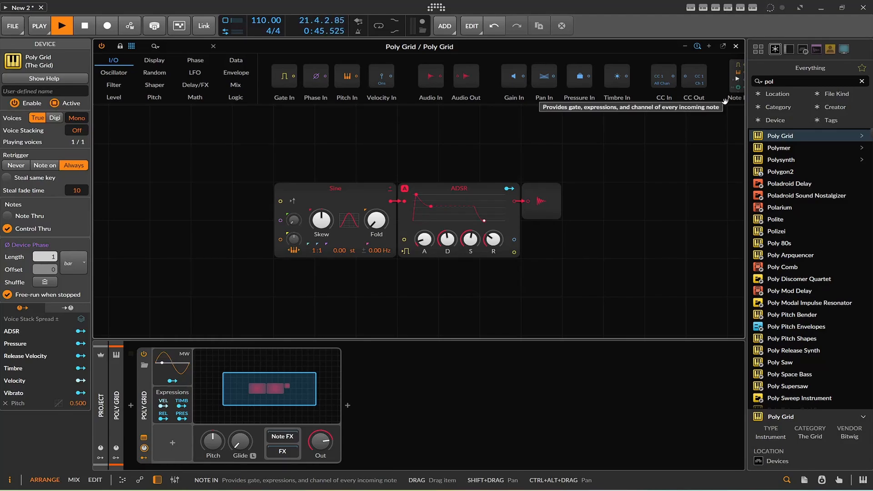
Replace the Sine oscillator with a Wavetable oscillator and connect its output to the ADSR's signal input
left_click(359, 187)
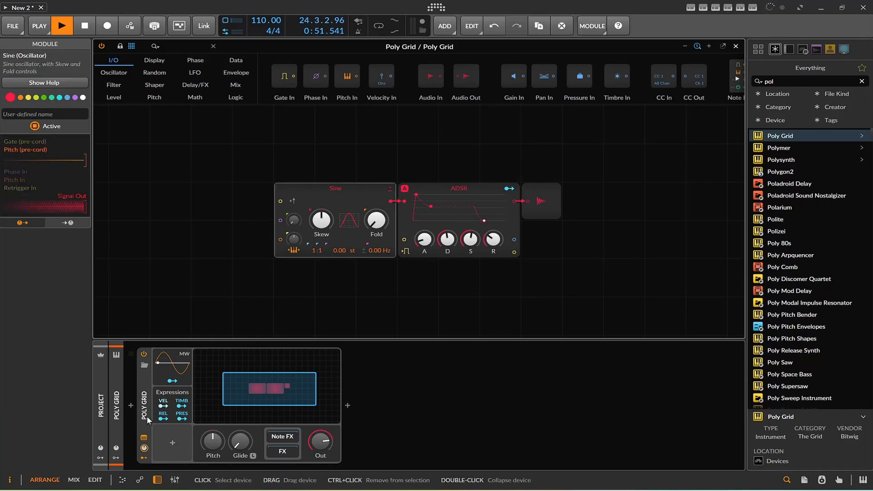
key("Delete")
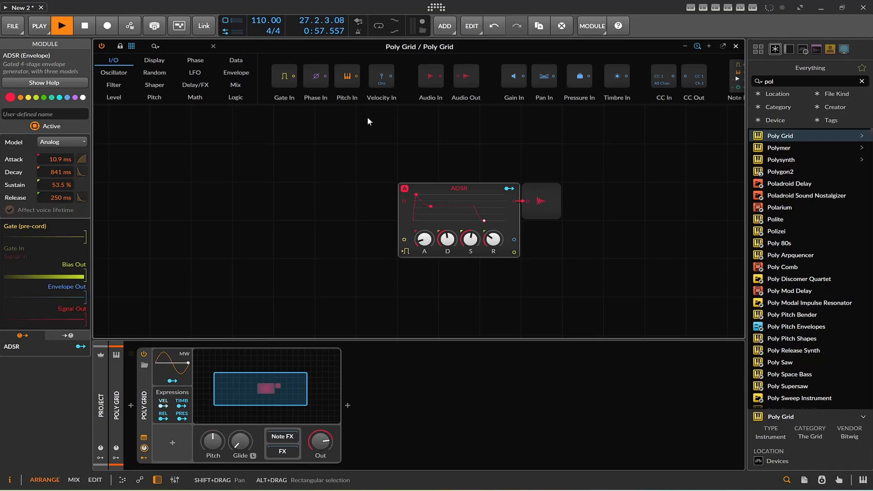
left_click(112, 73)
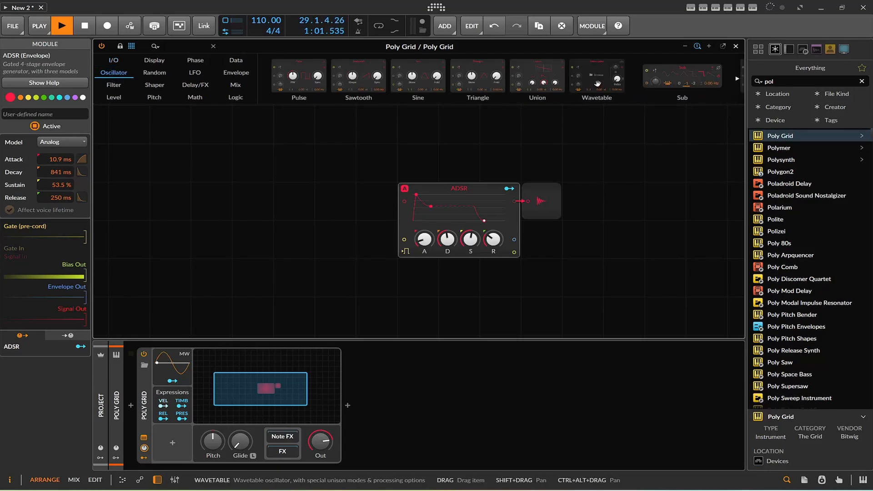
left_click_drag(271, 196, 173, 181)
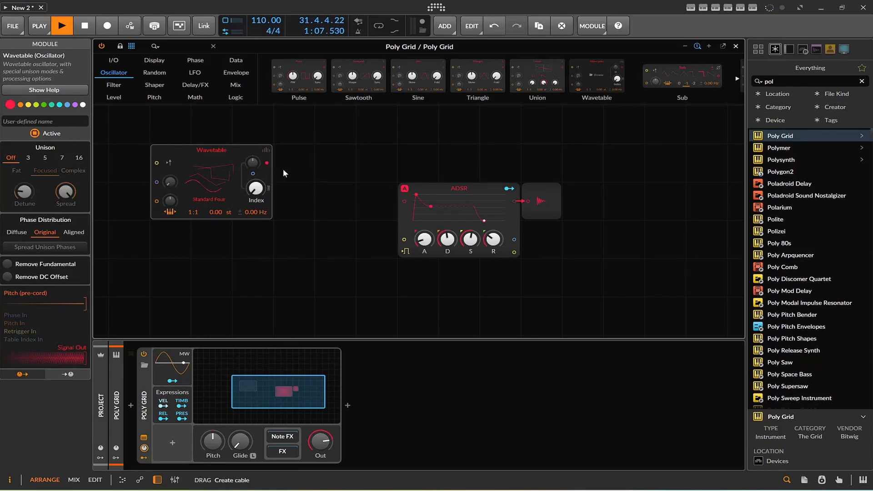
left_click_drag(266, 162, 404, 200)
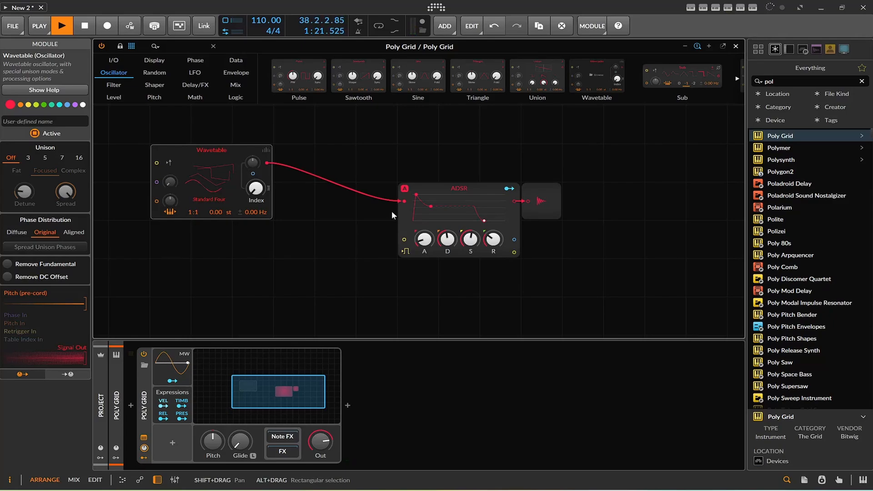
Load the Square Sync +1 wavetable into the Wavetable oscillator
left_click(207, 183)
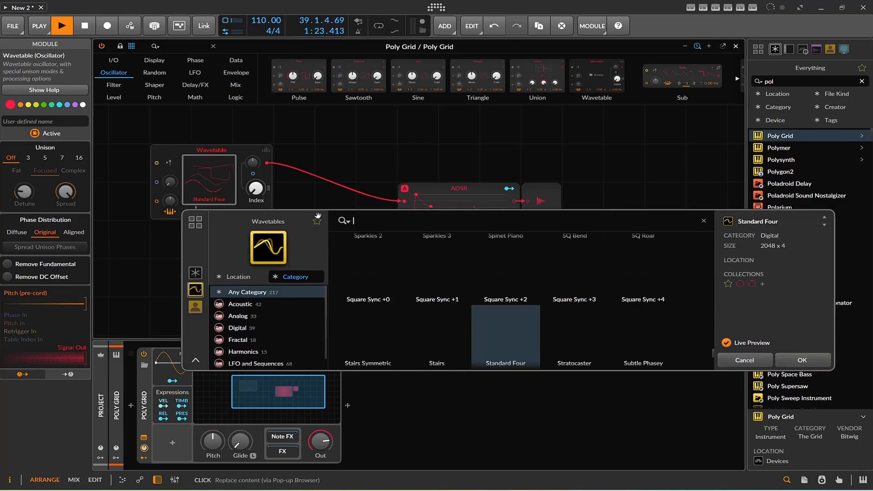
left_click(417, 275)
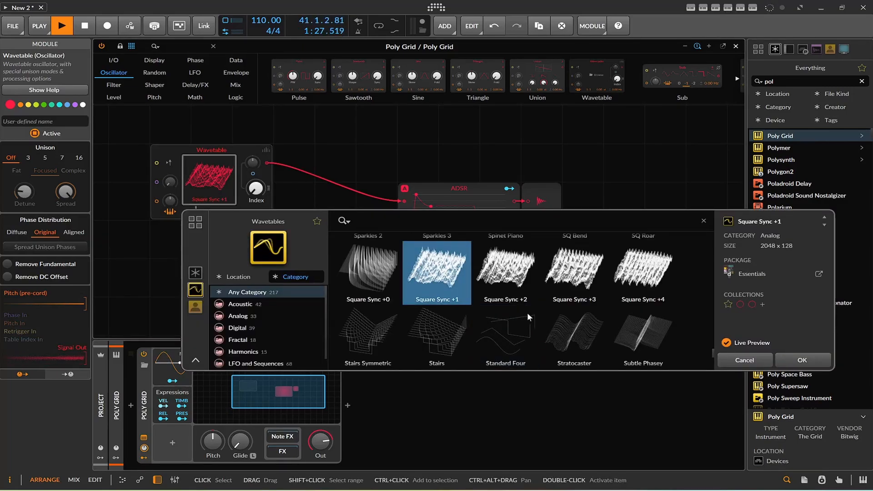
left_click(800, 359)
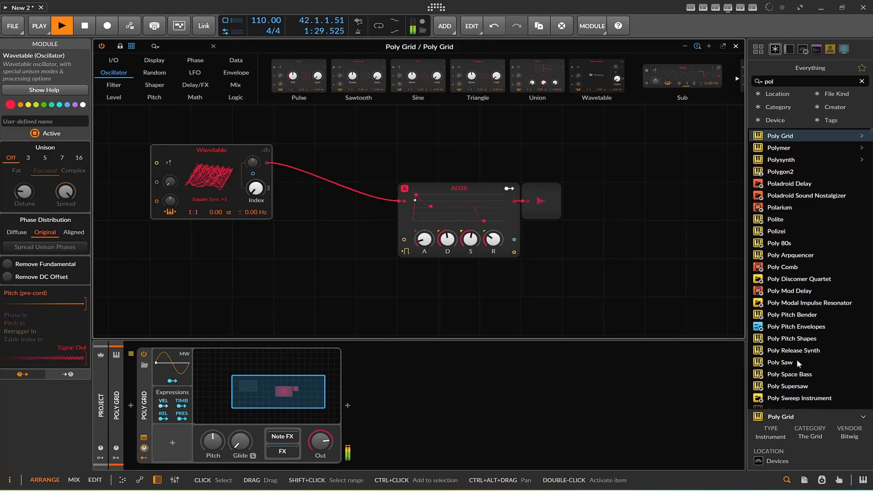
Try different Index positions on the Wavetable oscillator and settle at about 24.8 %
left_click_drag(256, 188, 256, 173)
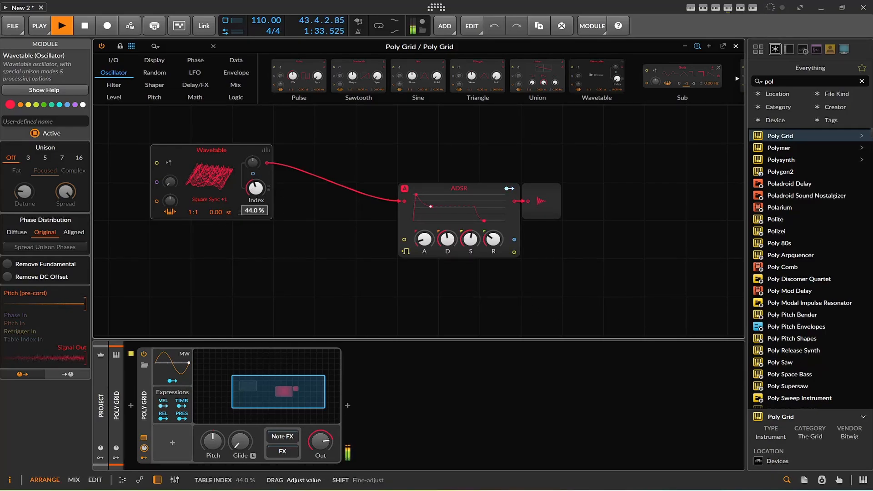
mouse_move(256, 188)
left_mouse_down()
mouse_move(257, 209)
mouse_move(257, 191)
left_mouse_up()
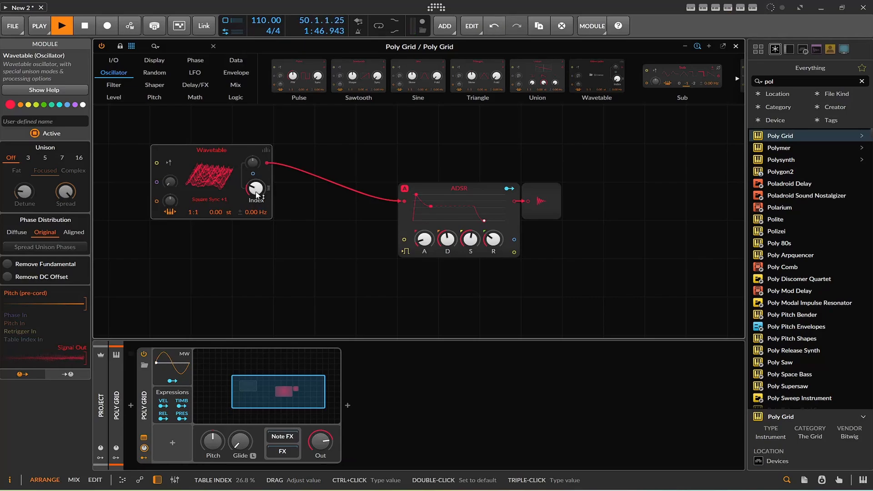
mouse_move(258, 195)
left_mouse_down()
mouse_move(257, 209)
mouse_move(257, 196)
left_mouse_up()
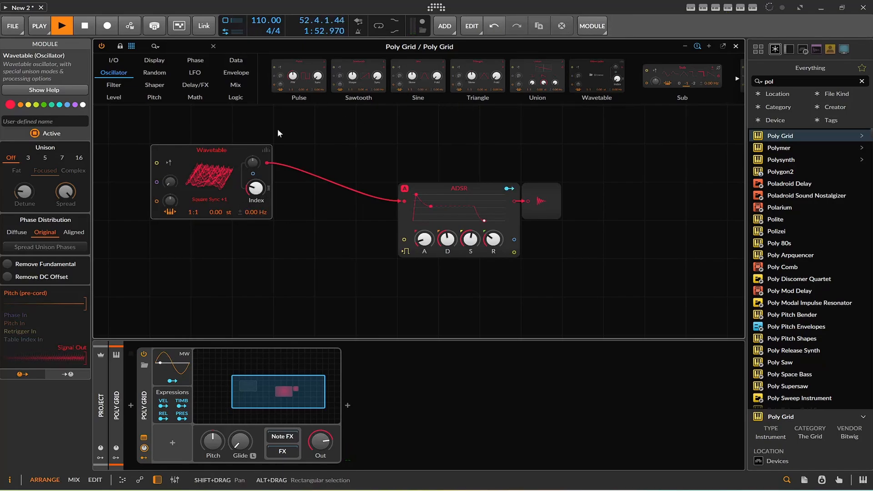
Add a Wavetable LFO above the ADSR and assign it to modulate the Wavetable oscillator's Index by about 0.344
left_click(195, 72)
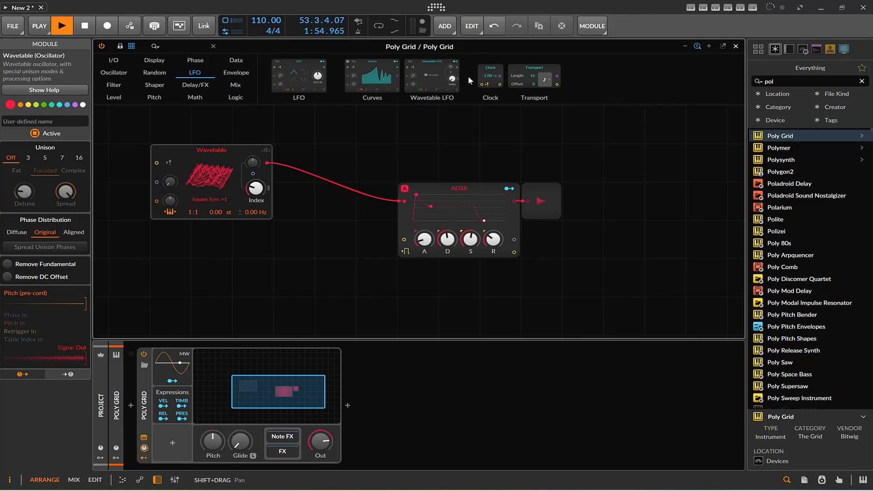
left_click_drag(432, 84, 502, 155)
left_click_drag(548, 132, 255, 188)
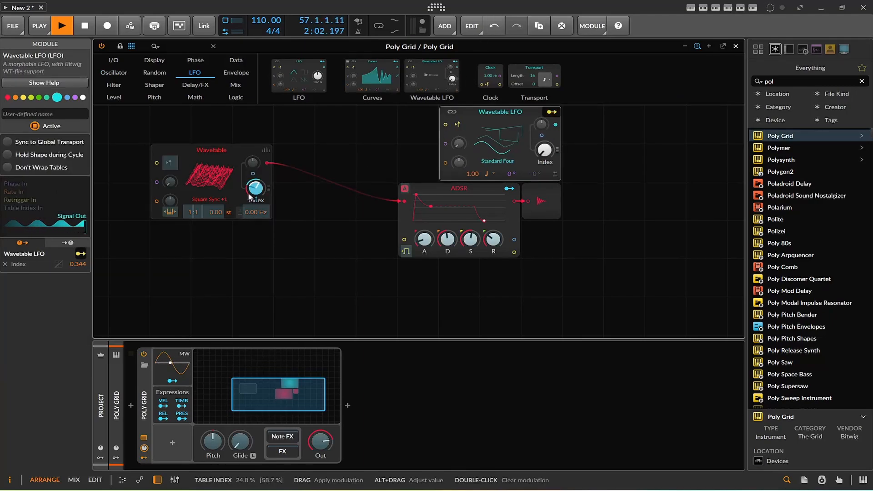
Set the Wavetable LFO's rate unit to bar and reduce its Index modulation amount to 0.176
left_click(491, 173)
left_click(516, 208)
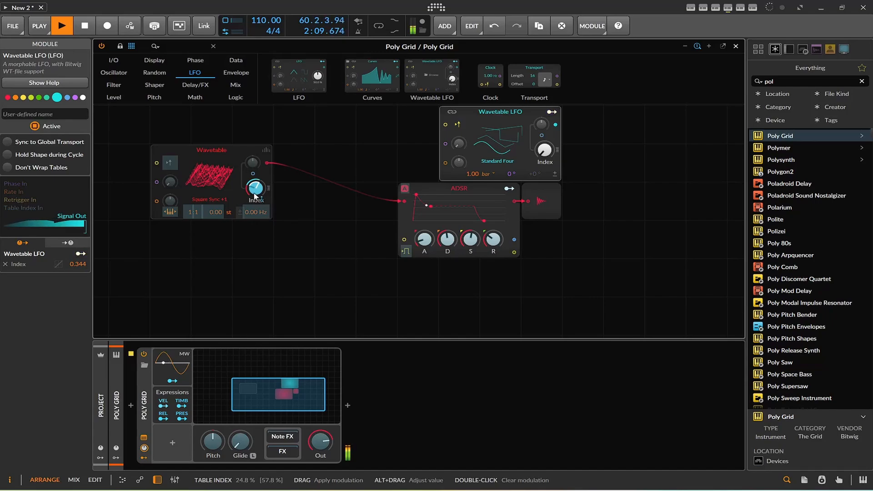
left_click_drag(254, 198, 261, 197)
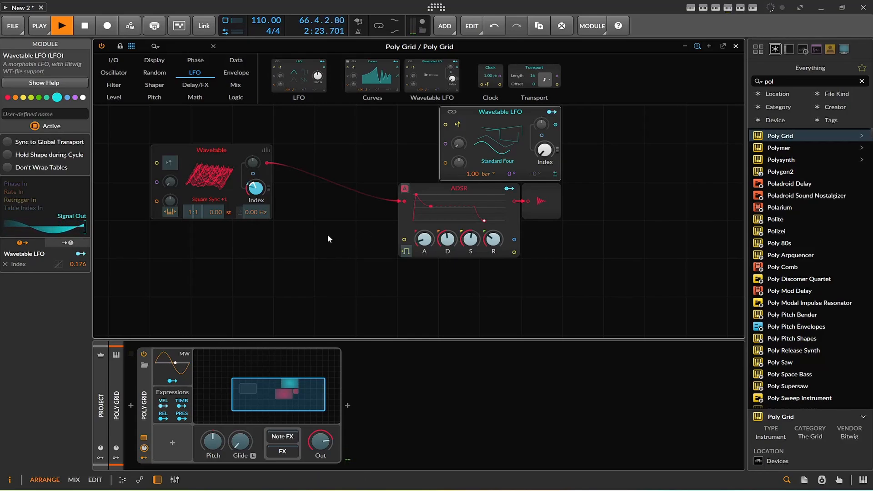
Insert a Merge module into the connection between the Wavetable oscillator and the ADSR
left_click(231, 86)
scroll(500, 82, "right", 4)
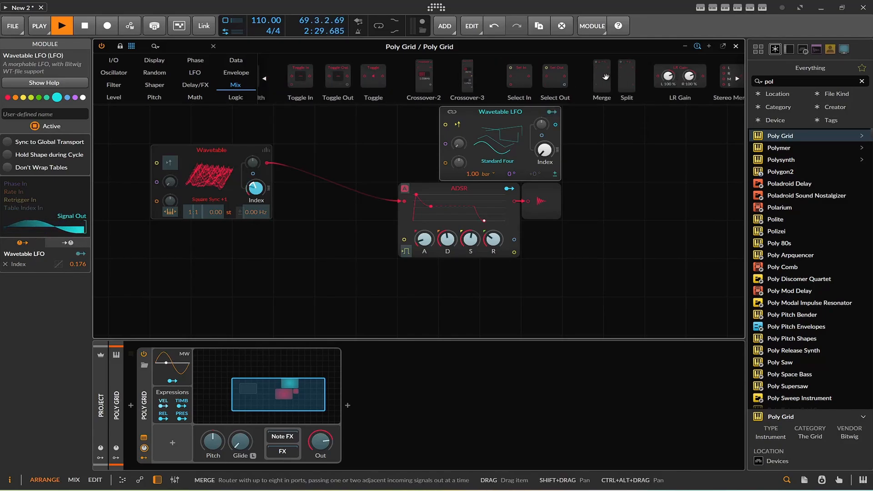
left_click_drag(610, 77, 394, 203)
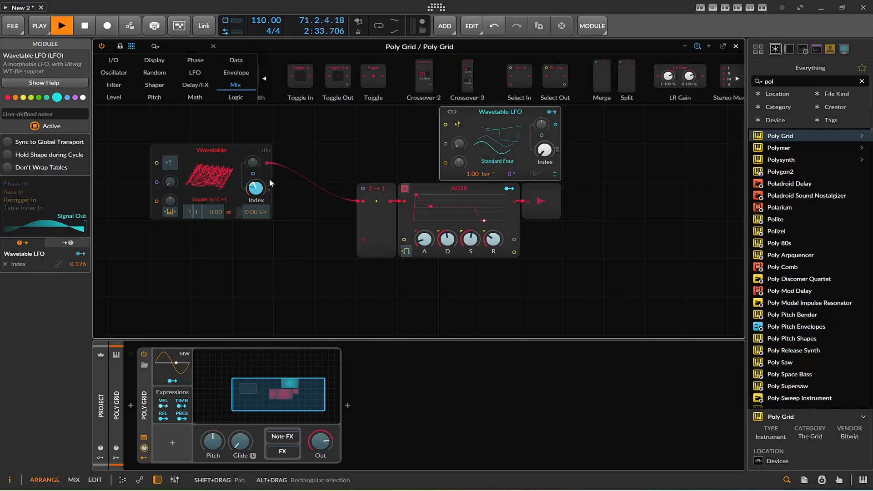
Duplicate the Wavetable oscillator so the copy sits directly below the original
left_click(198, 156)
right_click(198, 157)
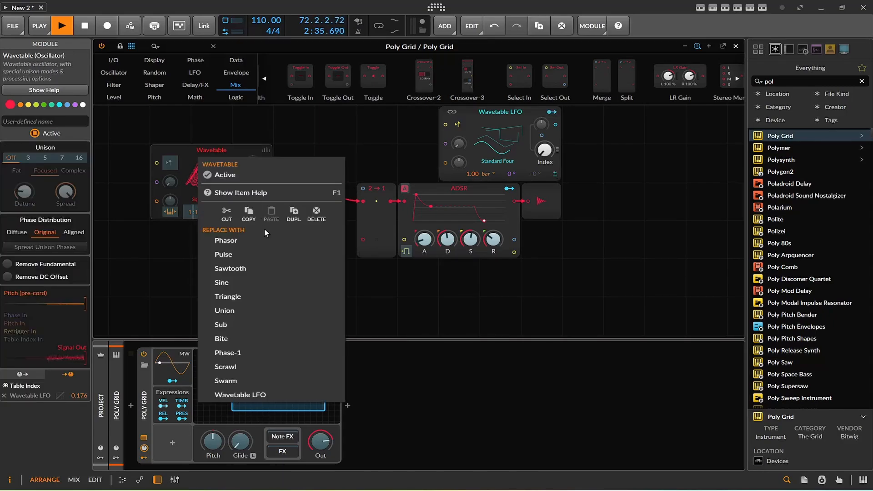
left_click(294, 212)
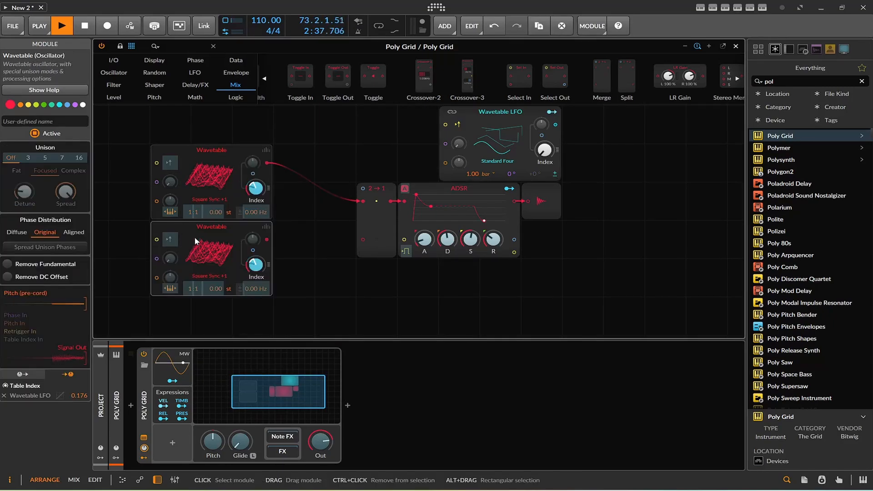
Set the Merge module's In Ports to 4
left_click(371, 226)
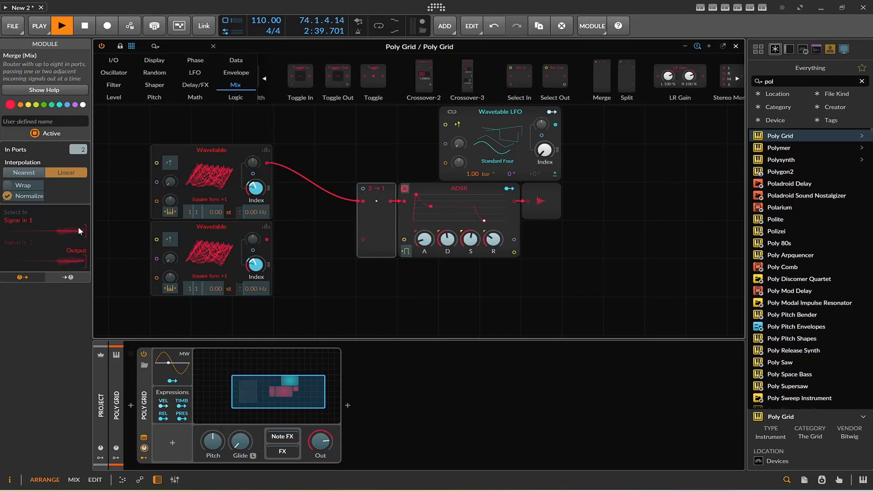
left_click_drag(551, 112, 85, 151)
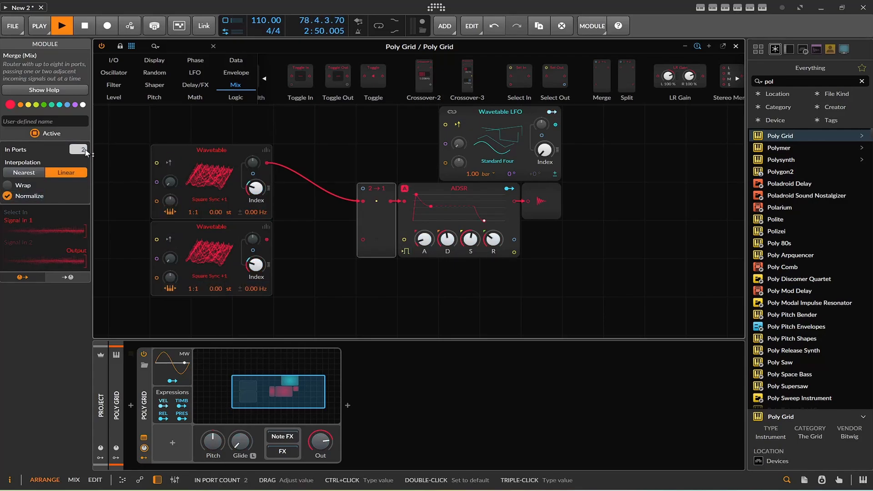
left_click_drag(81, 150, 81, 137)
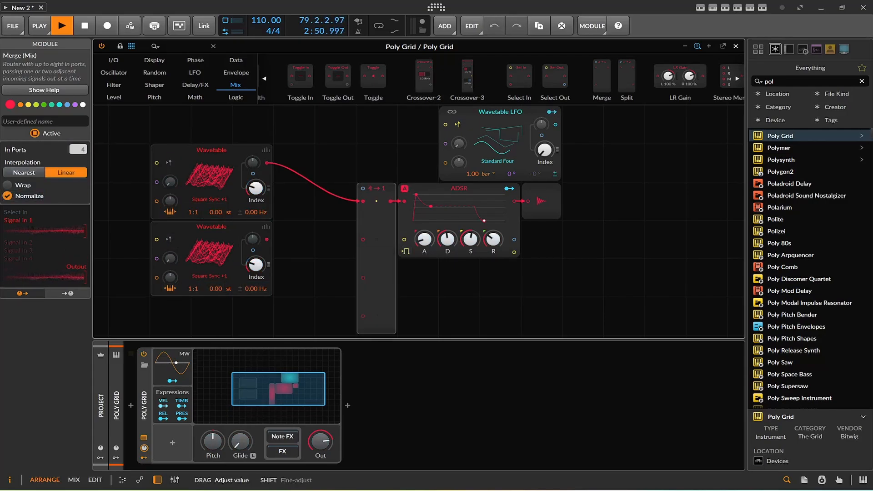
Duplicate the Wavetable oscillator two more times to make a stack of four
scroll(152, 178, "down", 3)
left_click(192, 181)
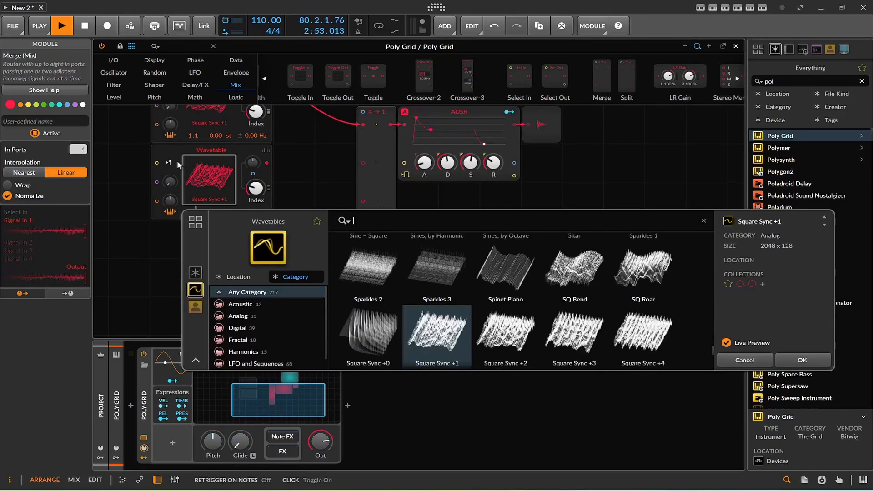
right_click(177, 160)
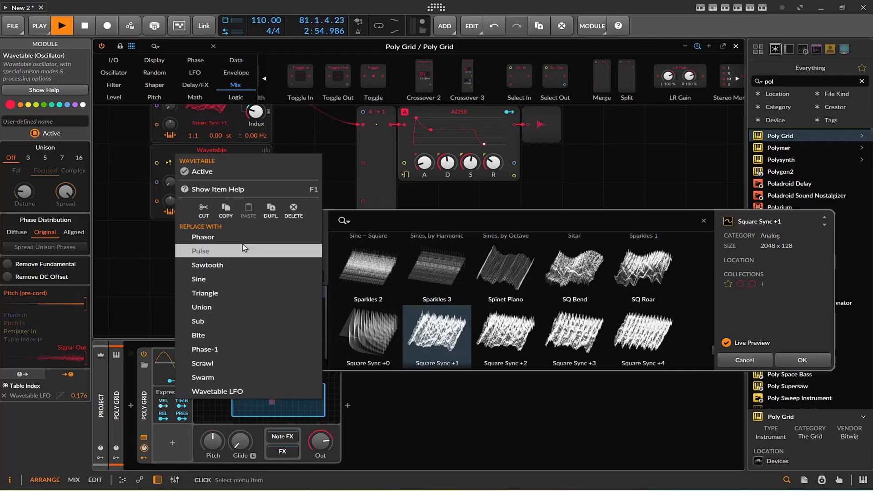
left_click(272, 212)
right_click(172, 230)
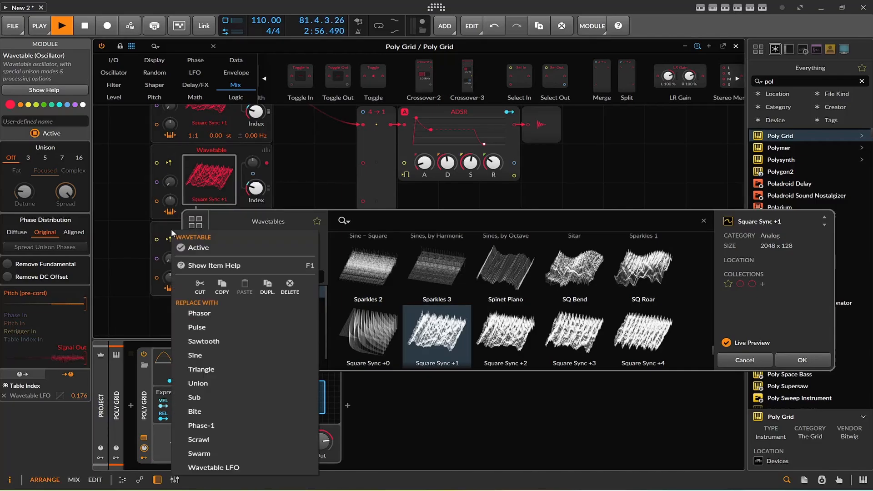
left_click(267, 286)
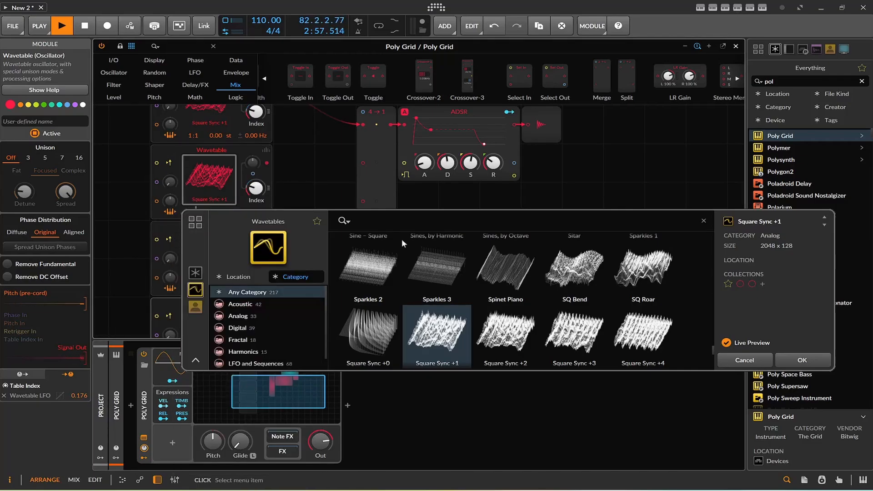
left_click(768, 364)
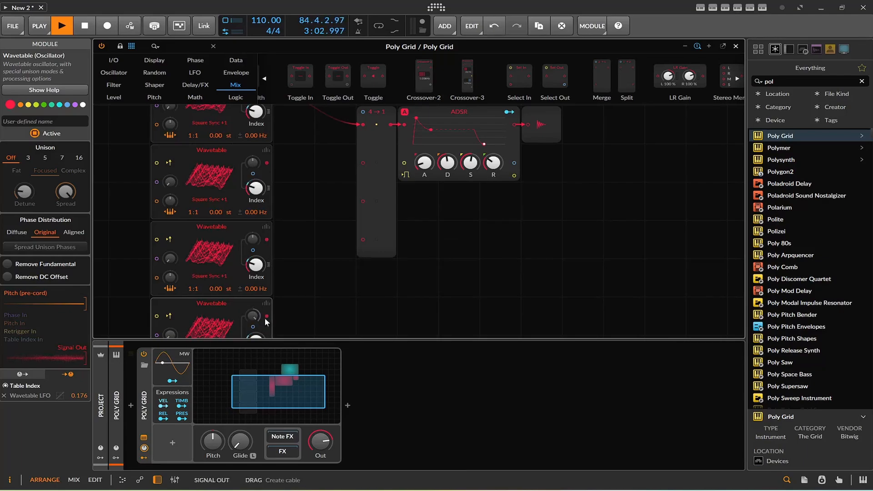
Connect the fourth, third and second Wavetable oscillators to the Merge module's matching fourth, third and second inputs
left_click_drag(265, 320, 364, 239)
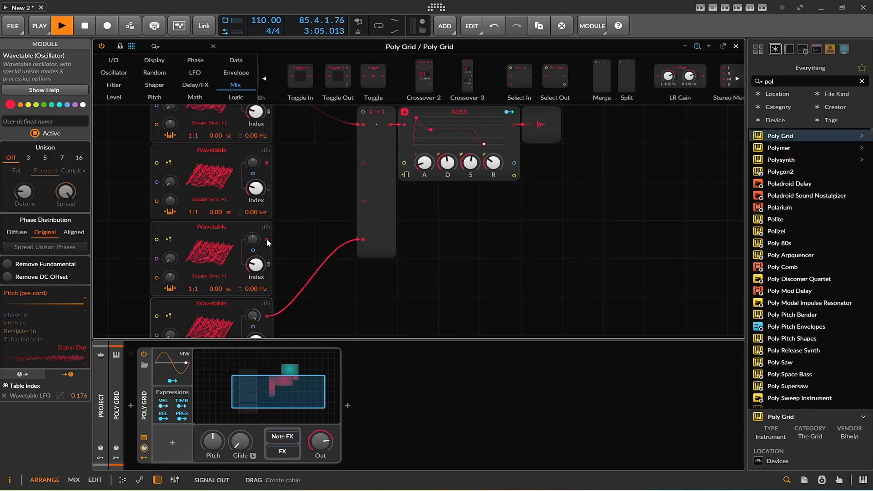
left_click_drag(266, 238, 367, 205)
left_click_drag(266, 238, 363, 201)
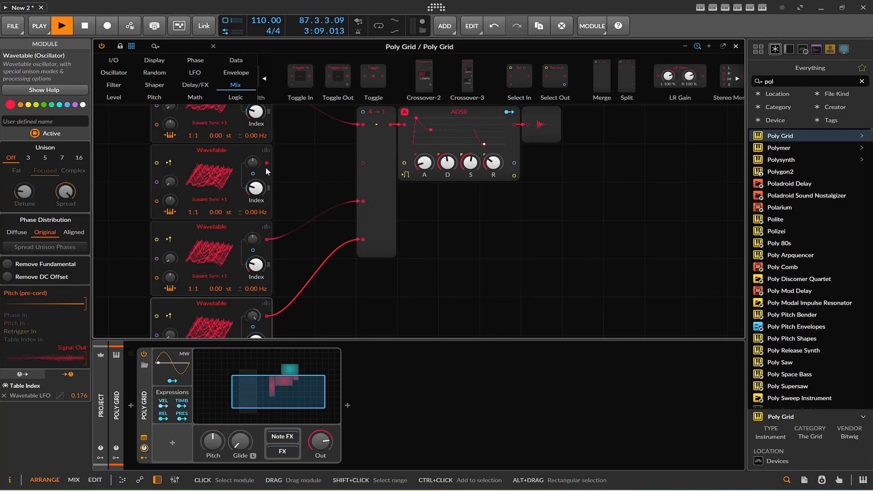
left_click_drag(265, 167, 365, 163)
Load the Square Sync +2 wavetable from the Analog category into the second Wavetable oscillator
scroll(441, 181, "up", 3)
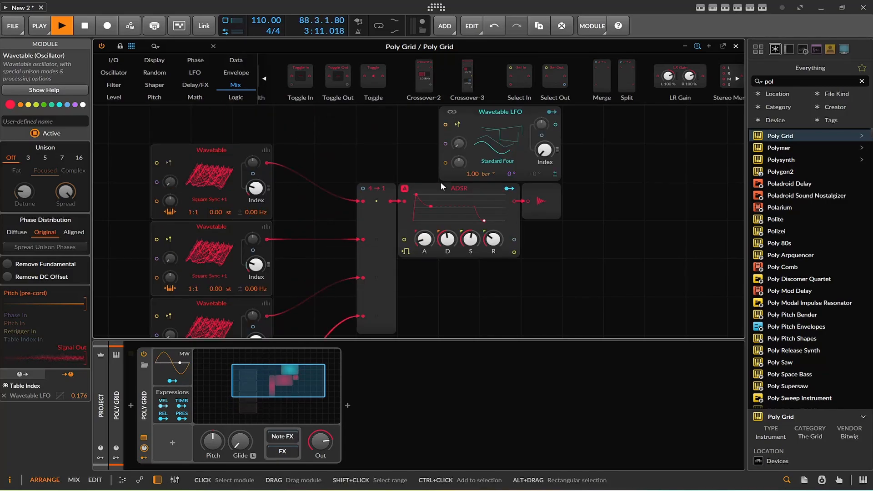
scroll(440, 185, "down", 3)
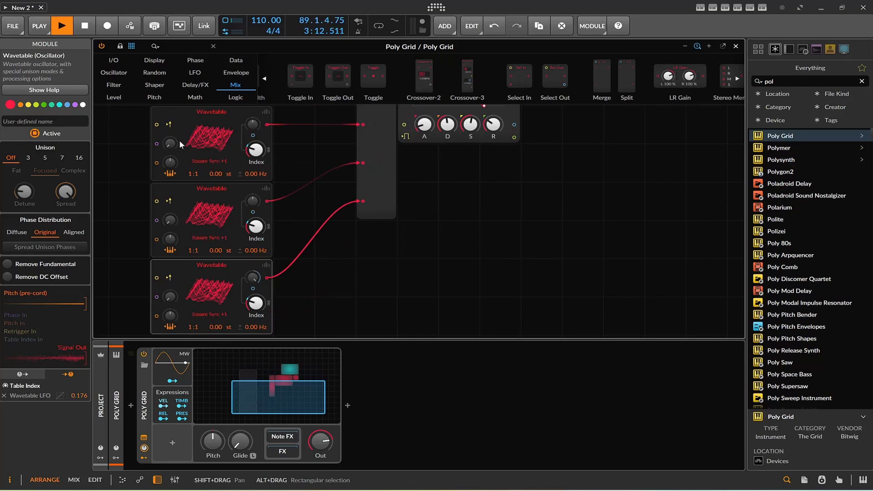
left_click(210, 137)
left_click(250, 277)
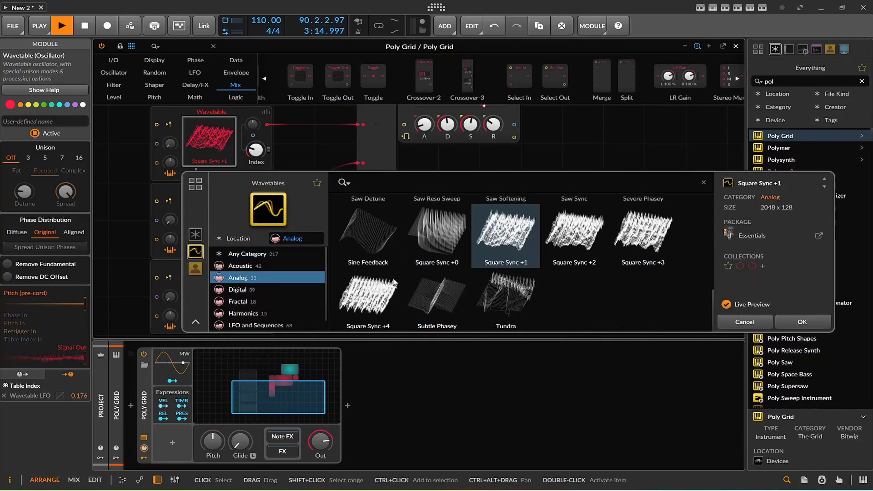
double_click(563, 244)
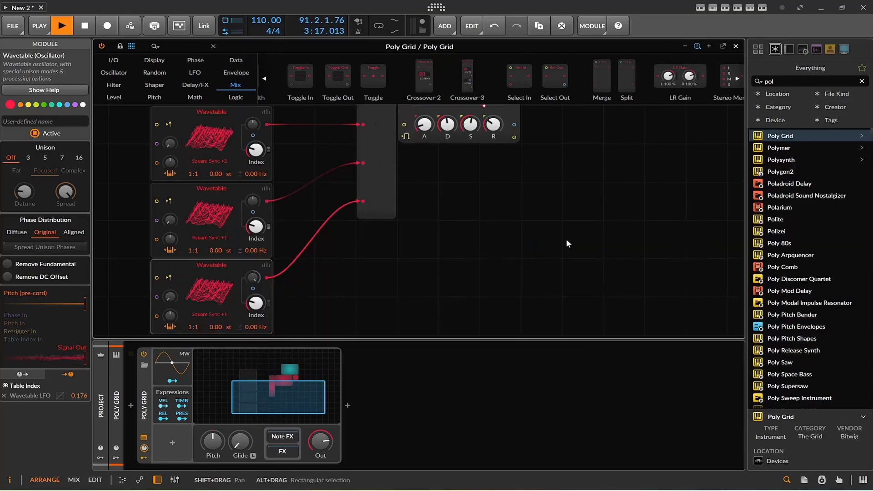
Load the Saw Detune wavetable from the Analog category into the second Wavetable oscillator
scroll(208, 222, "up", 1)
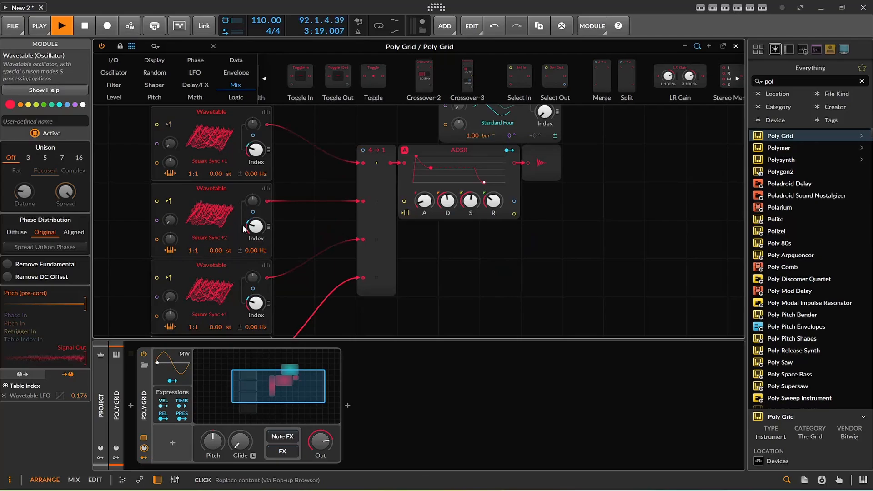
scroll(245, 225, "up", 1)
scroll(245, 224, "down", 1)
left_click(199, 217)
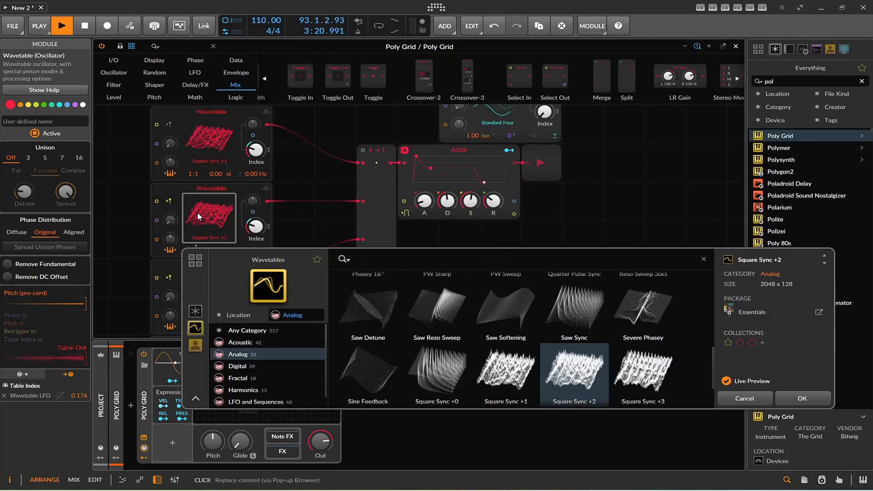
double_click(365, 321)
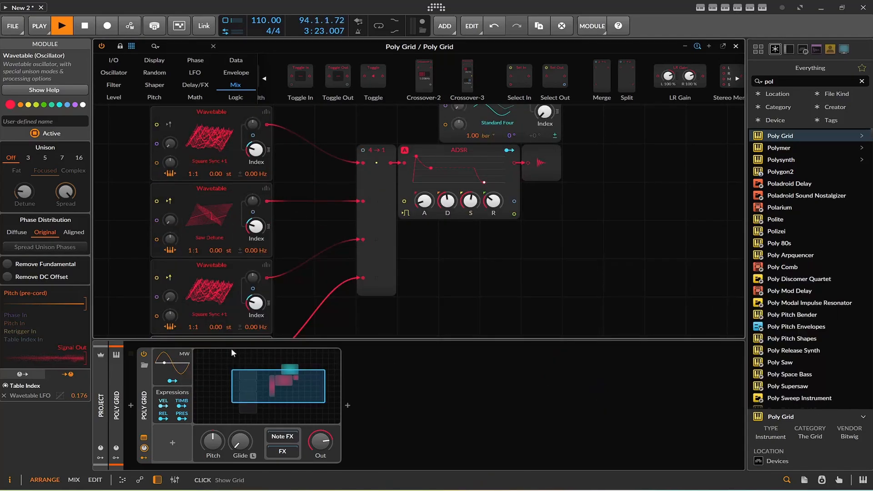
Load the 12 String wavetable from the Acoustic category into the third Wavetable oscillator
scroll(212, 277, "down", 1)
left_click(198, 219)
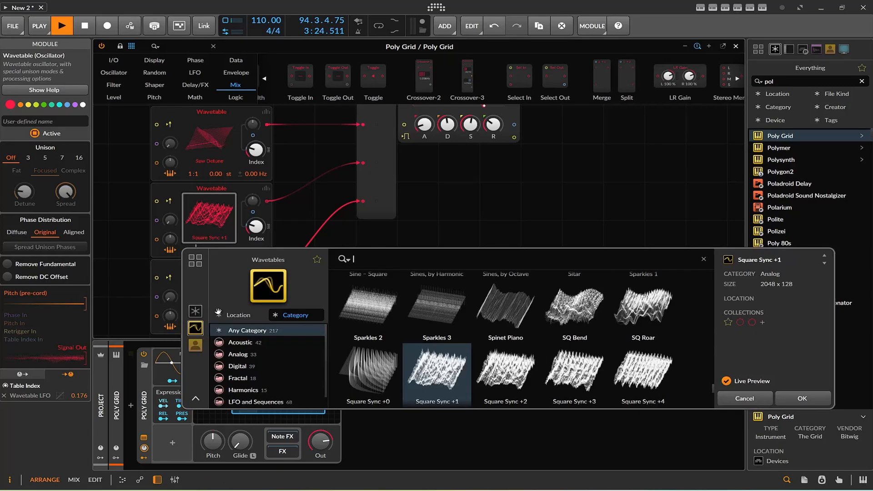
left_click(253, 344)
double_click(370, 302)
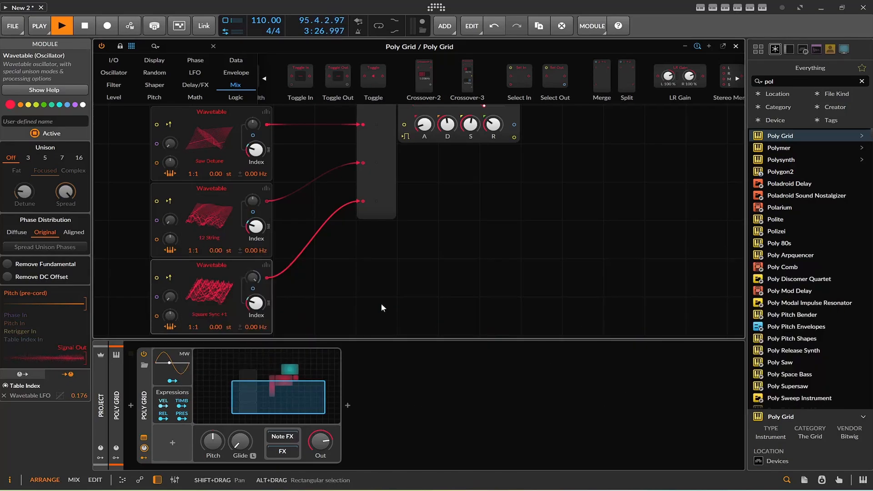
Load the Clusters wavetable from the Harmonics category into the fourth Wavetable oscillator
scroll(198, 234, "down", 1)
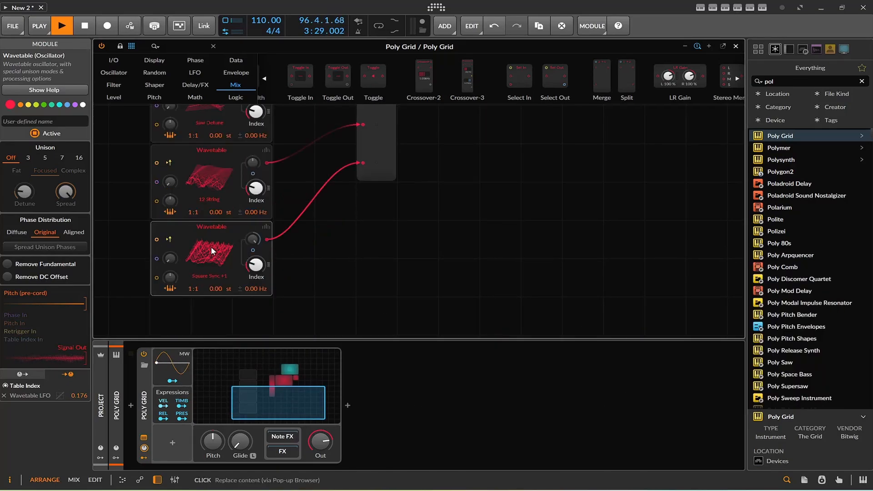
left_click(211, 246)
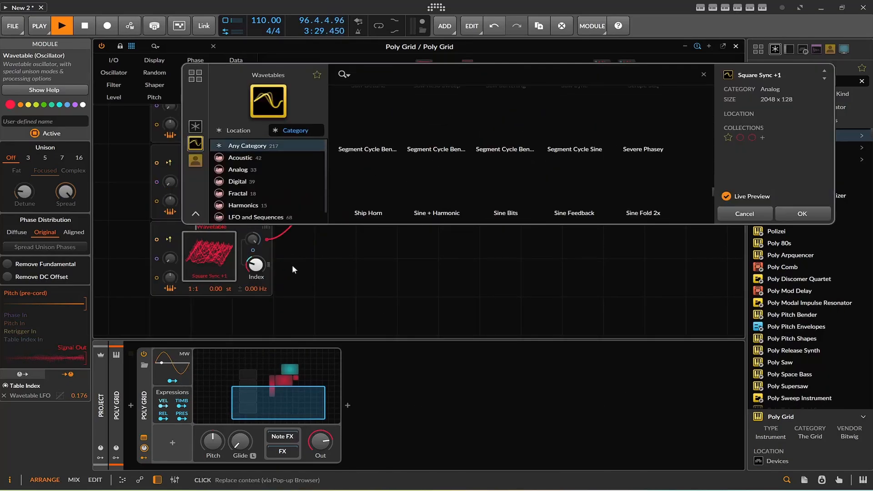
left_click(248, 204)
double_click(369, 123)
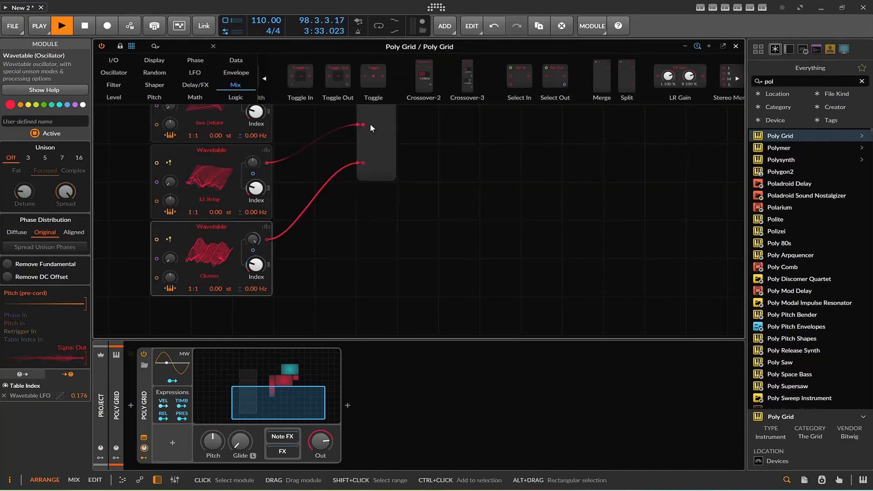
Add a Chance random module above the Merge module and connect its output to the Merge's select input
scroll(359, 201, "up", 1)
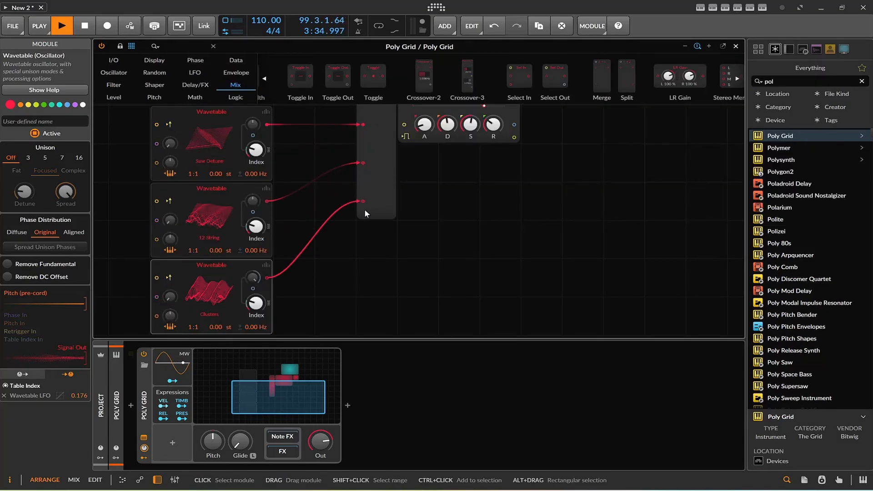
scroll(364, 209, "up", 1)
scroll(364, 208, "up", 2)
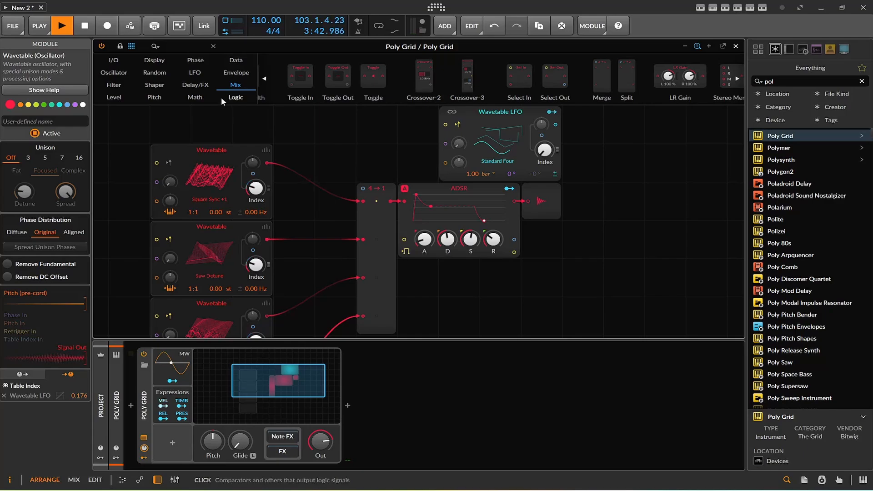
left_click(155, 73)
left_click_drag(402, 77, 362, 191)
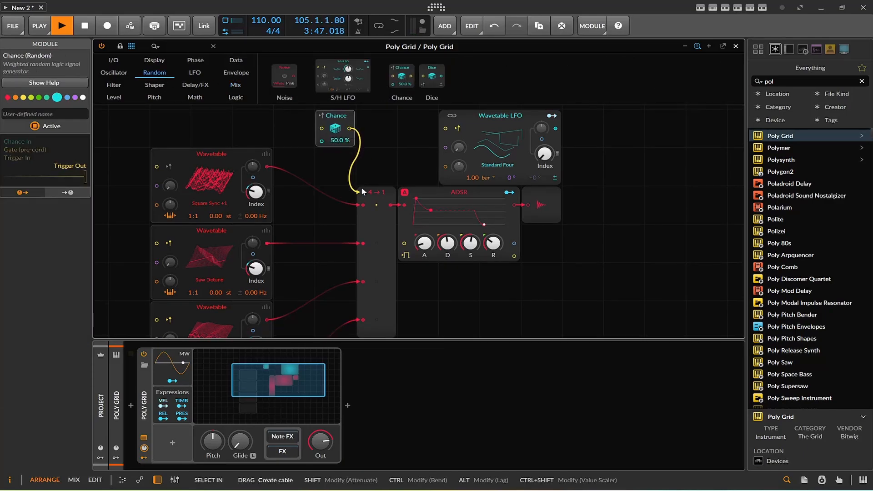
Replace the Chance module with Dice and connect a new Gate In module to its trigger input
scroll(367, 157, "up", 2)
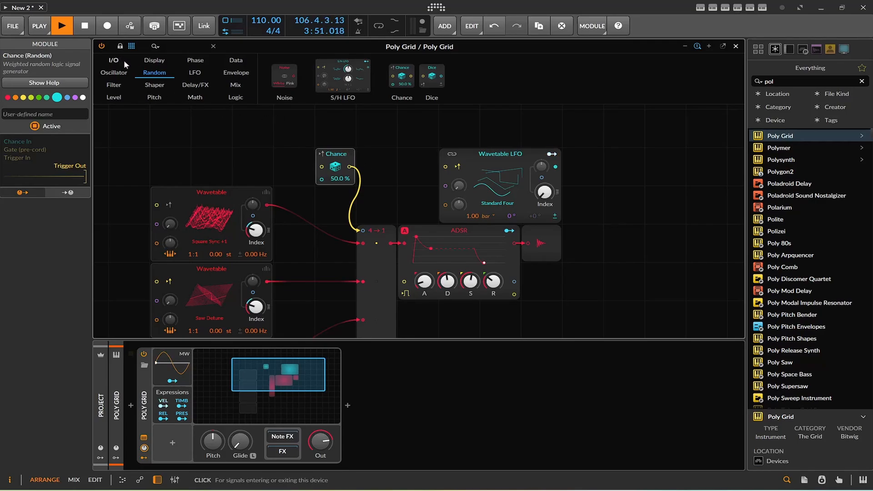
right_click(345, 167)
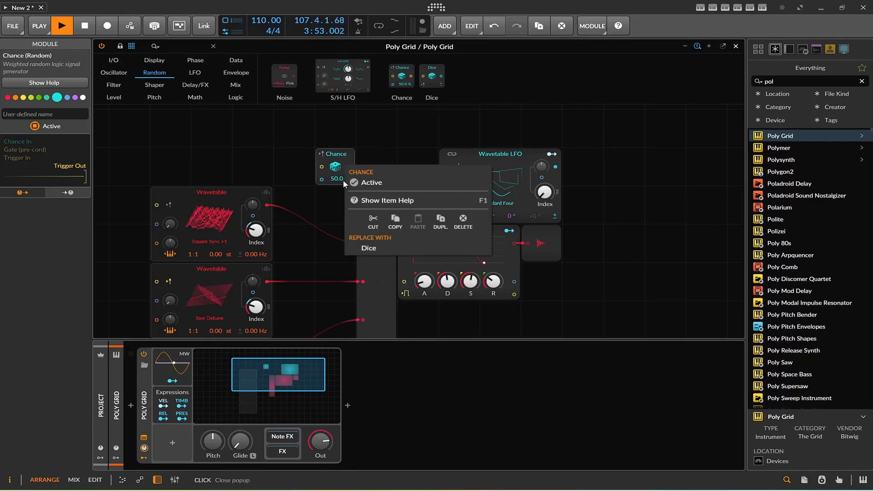
left_click(374, 249)
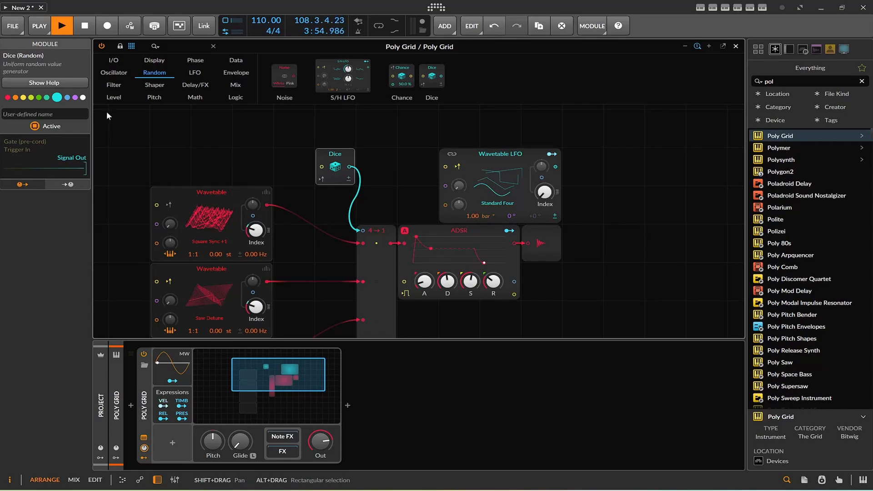
left_click(111, 60)
left_click_drag(281, 99, 321, 168)
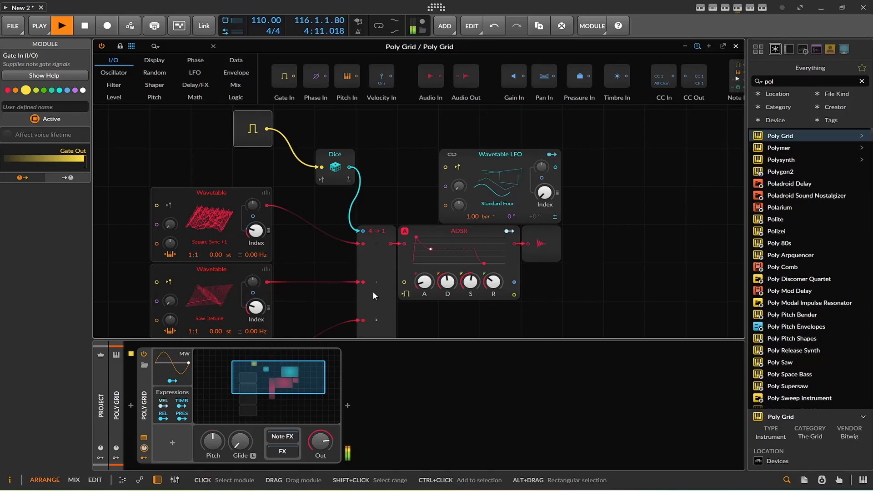
Set the first Wavetable oscillator's unison to 5 voices in Fat mode and raise its detune
scroll(372, 291, "down", 3)
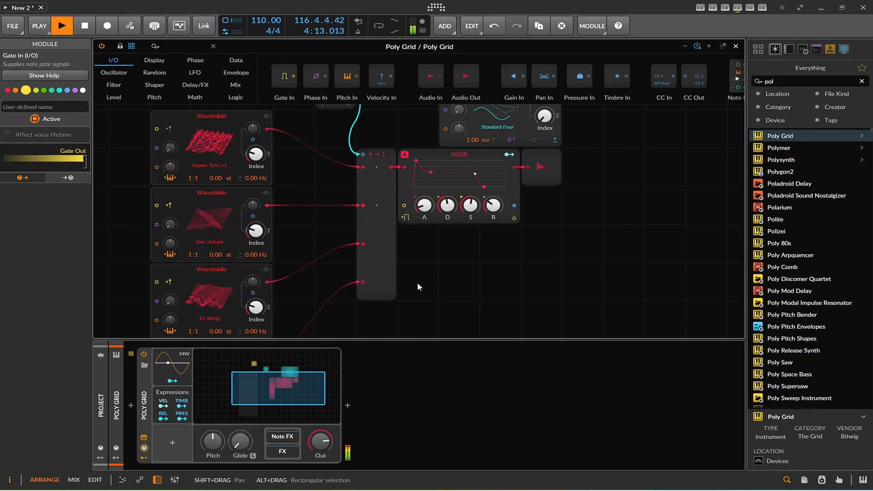
left_click(380, 197)
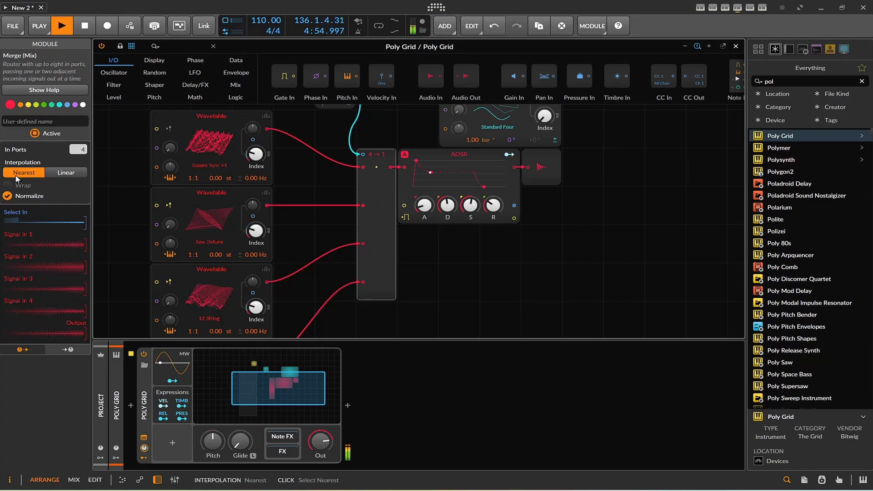
left_click(265, 120)
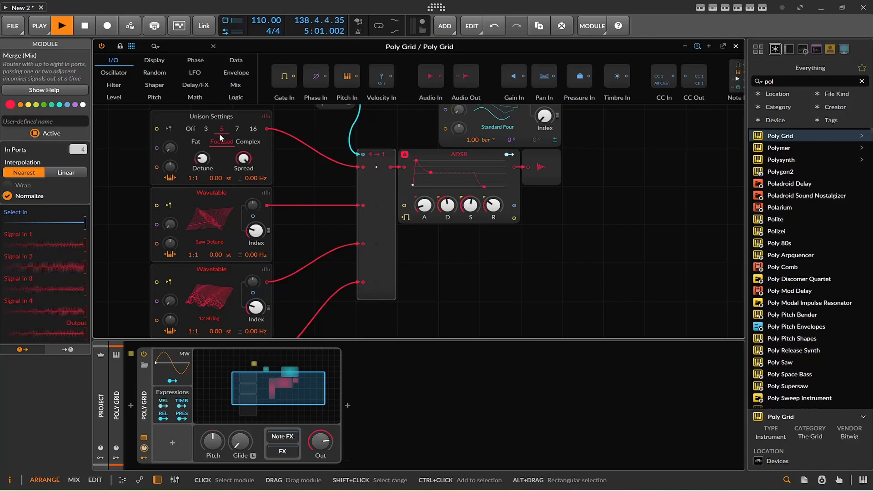
left_click(194, 142)
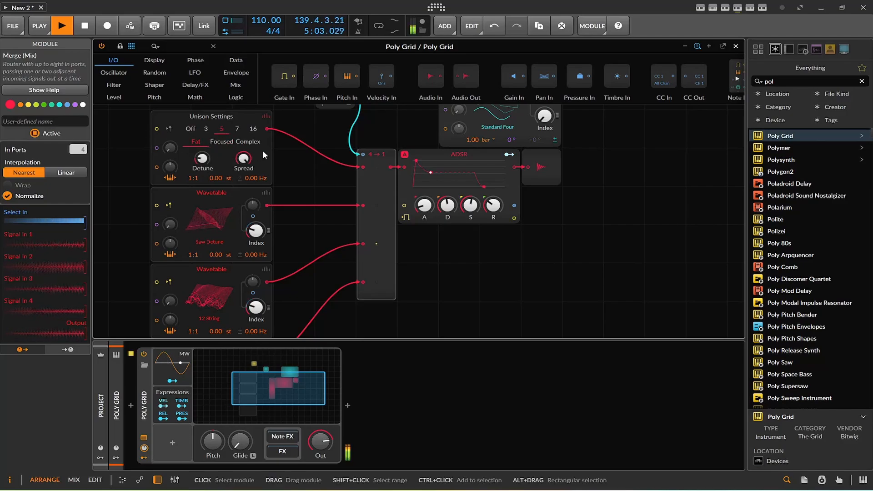
left_click_drag(202, 159, 202, 134)
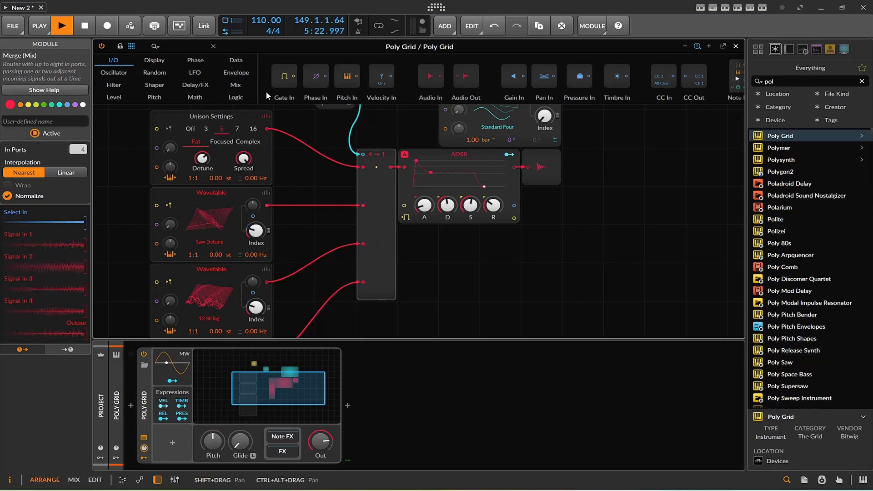
Replace the third Wavetable oscillator, holding the 12 String wavetable, with a Sawtooth oscillator
scroll(373, 208, "up", 3)
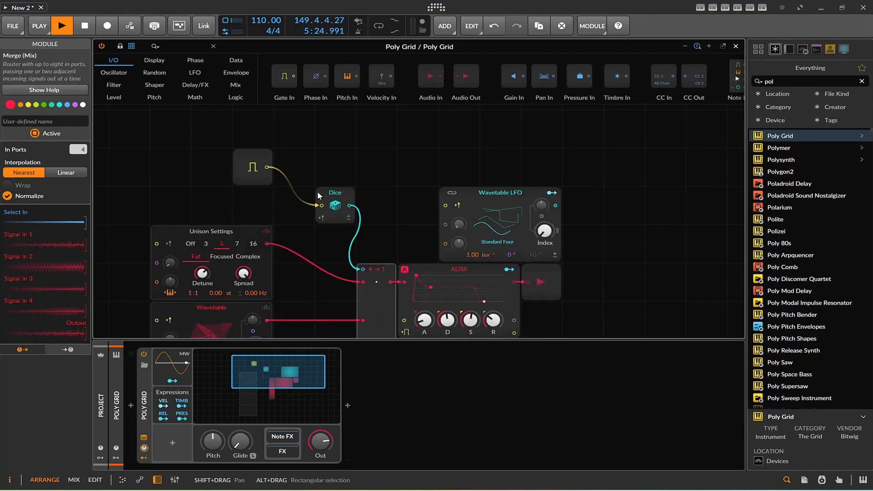
scroll(339, 208, "down", 4)
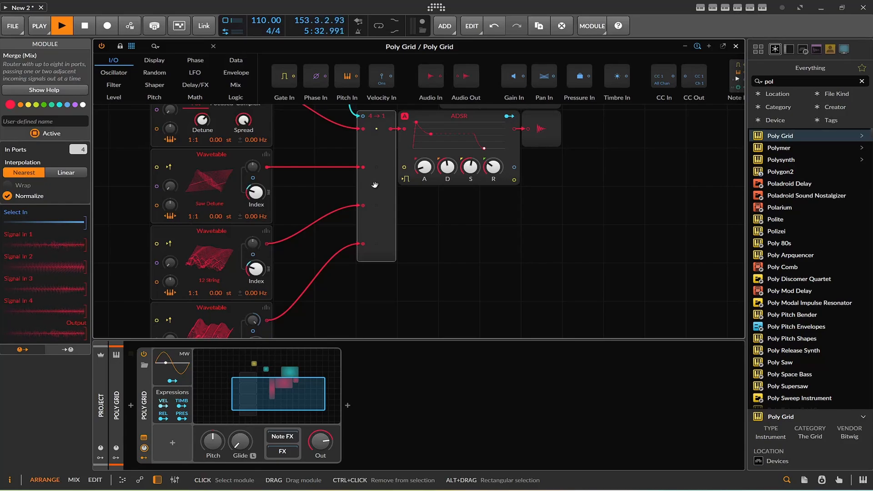
right_click(223, 230)
left_click(257, 343)
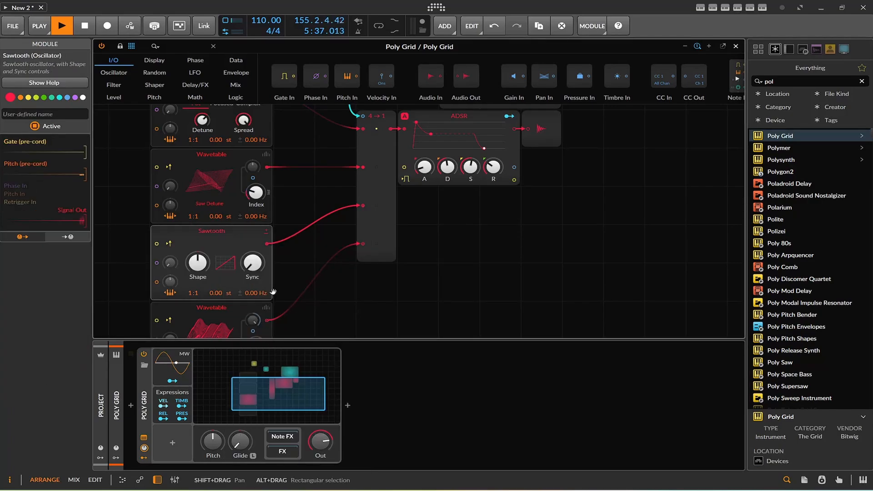
right_click(227, 238)
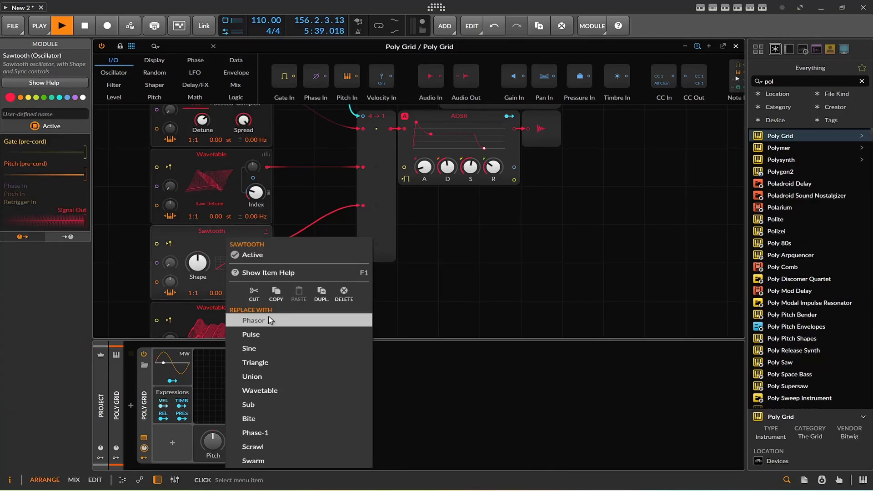
left_click(411, 385)
Replace the fourth Wavetable oscillator with a Swarm oscillator and adjust its Skirt and Spread
scroll(268, 295, "down", 3)
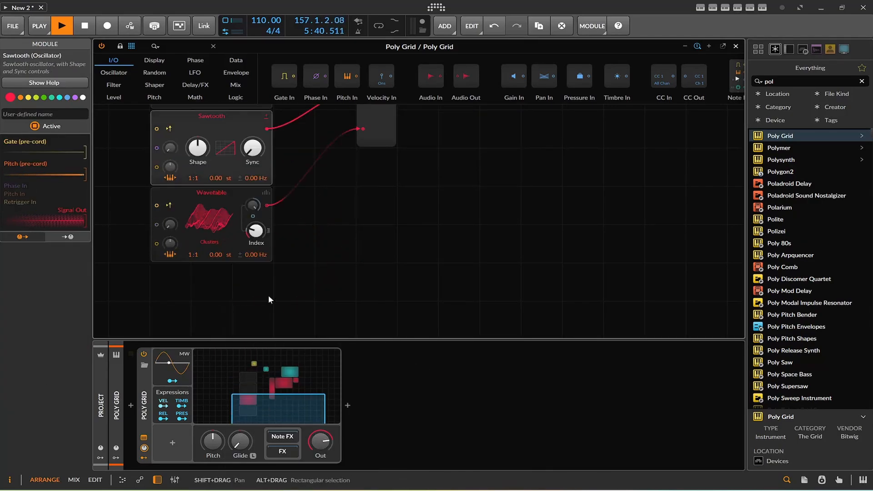
right_click(191, 197)
left_click(231, 421)
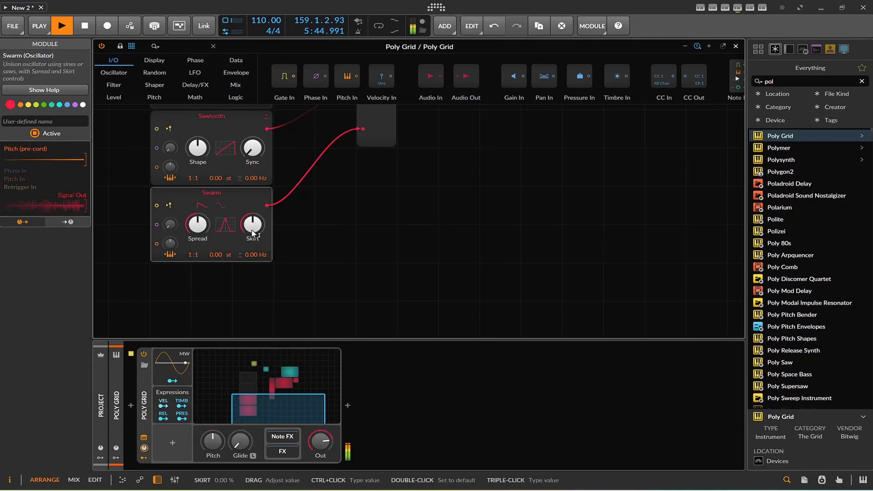
left_click_drag(253, 231, 252, 249)
left_click_drag(198, 225, 205, 229)
Delete the Dice and Gate In modules that drive the Merge module's select input
scroll(421, 222, "up", 5)
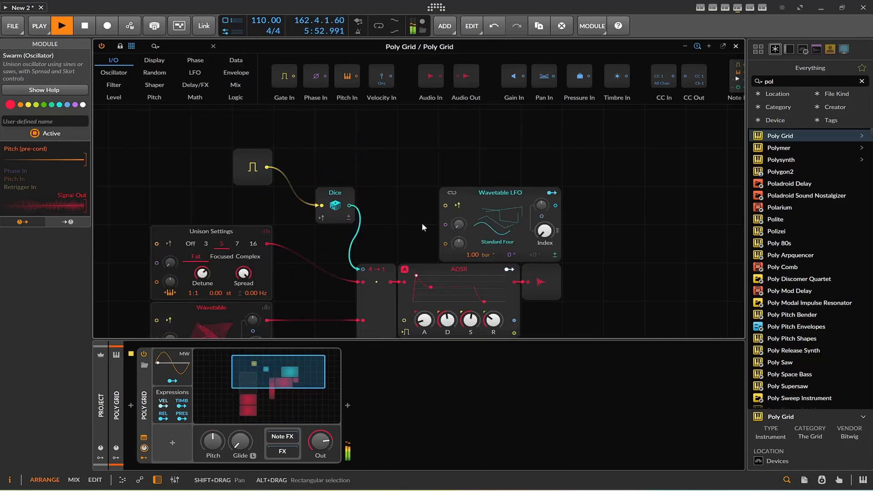
left_click(337, 193)
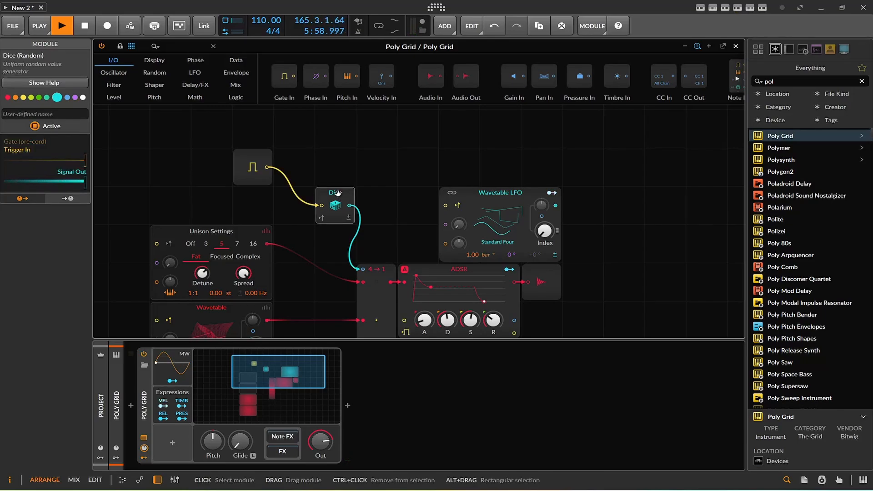
key("Delete")
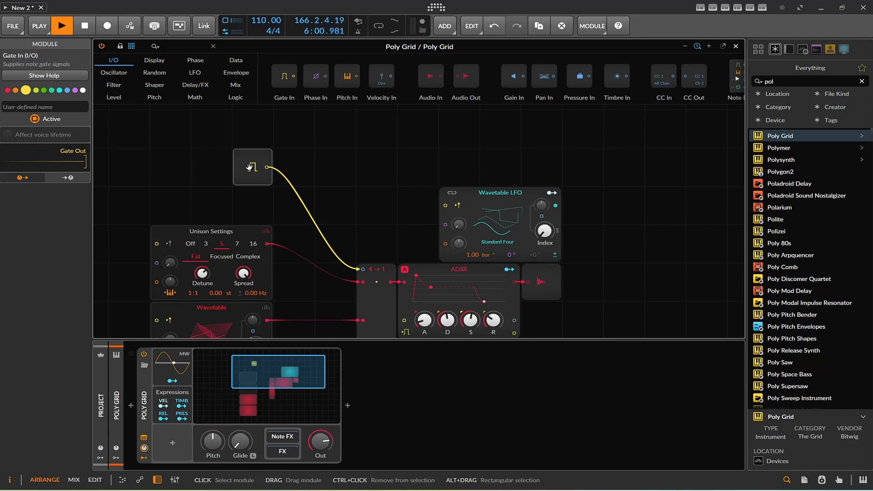
left_click_drag(269, 164, 186, 163)
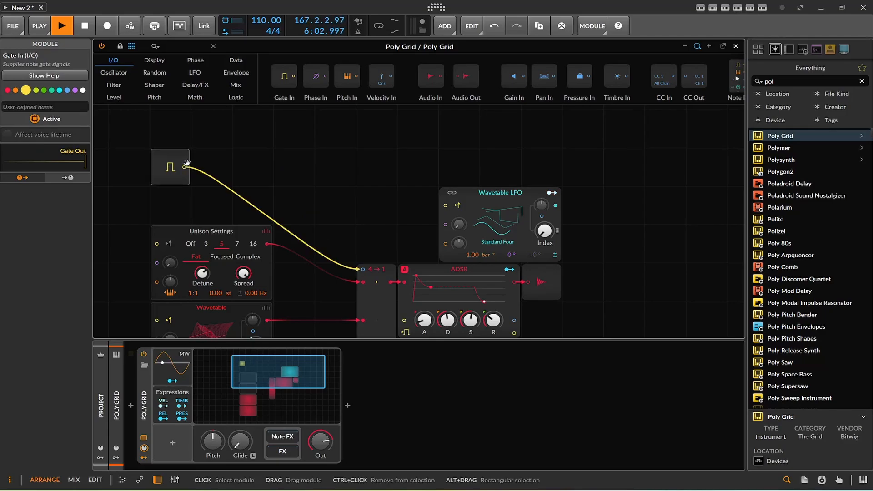
key("Delete")
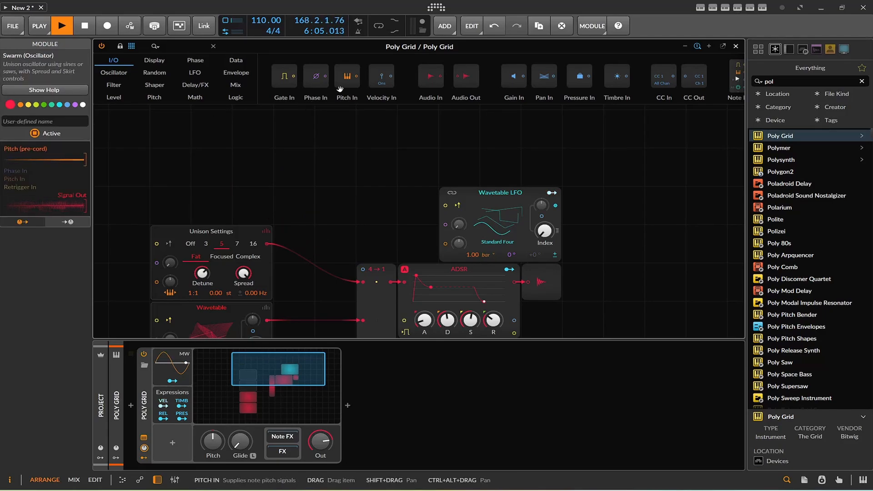
Add a Pitch In module, connect it to a new Value Readout, and move the readout up to free space beside it
left_click_drag(339, 88, 212, 168)
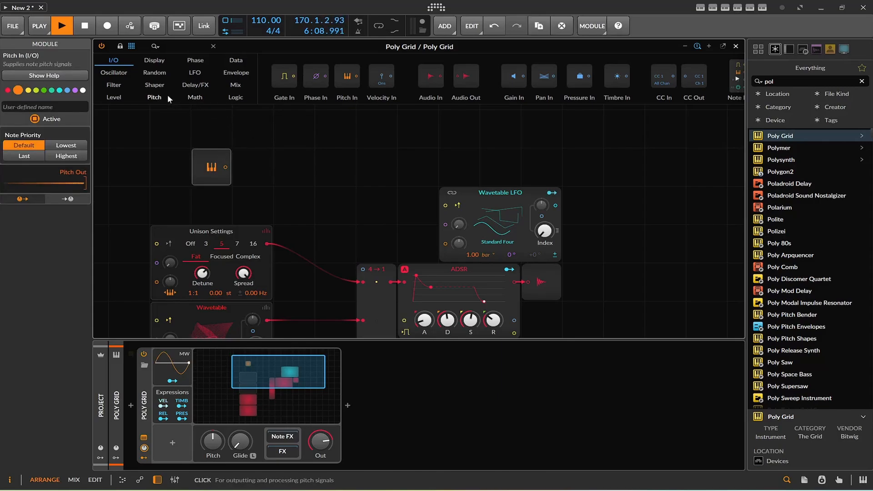
left_click(154, 60)
left_click_drag(651, 79, 354, 167)
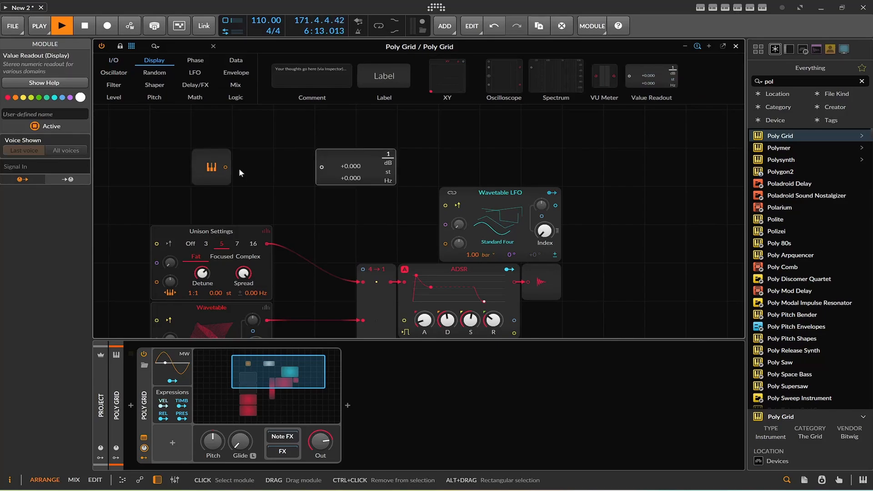
left_click_drag(226, 167, 324, 167)
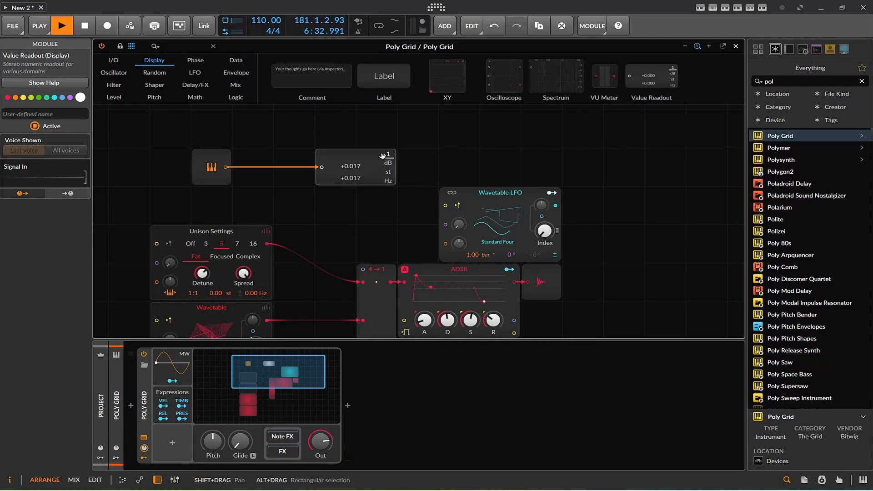
left_click_drag(361, 176, 370, 146)
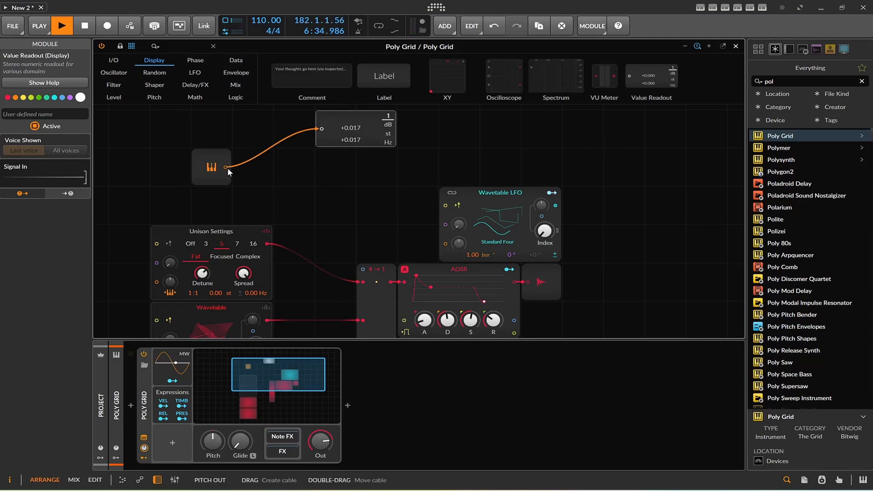
Connect the Pitch In module's output to the select input of the Merge module
left_click_drag(224, 167, 361, 268)
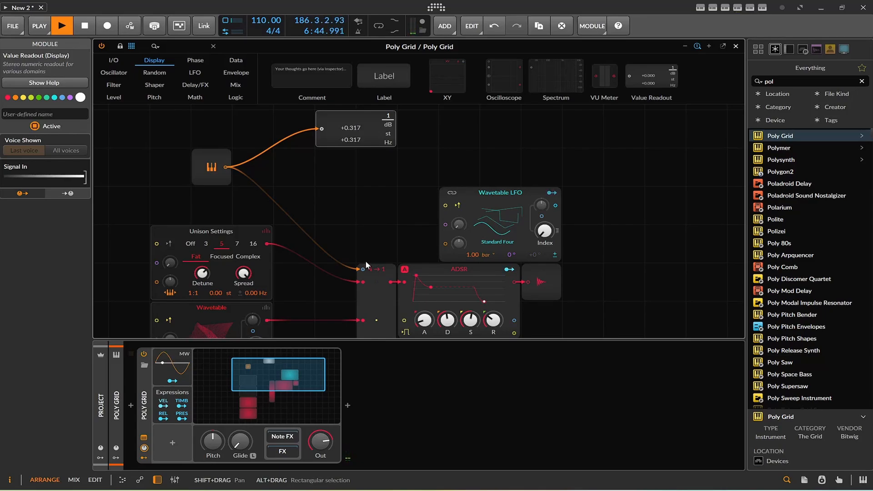
scroll(364, 256, "down", 3)
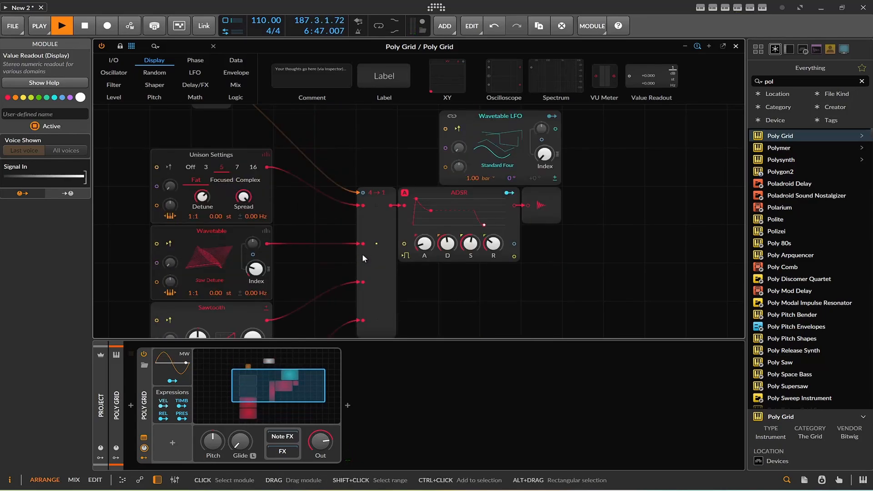
scroll(357, 261, "up", 4)
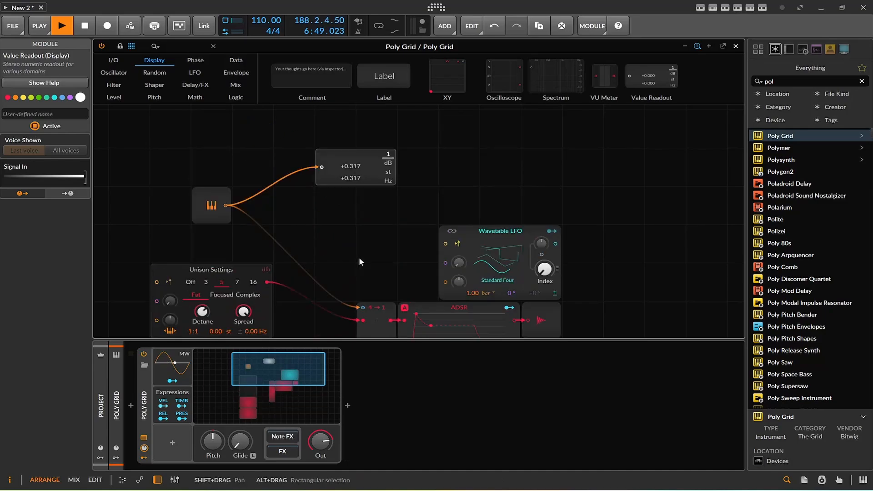
scroll(359, 261, "up", 1)
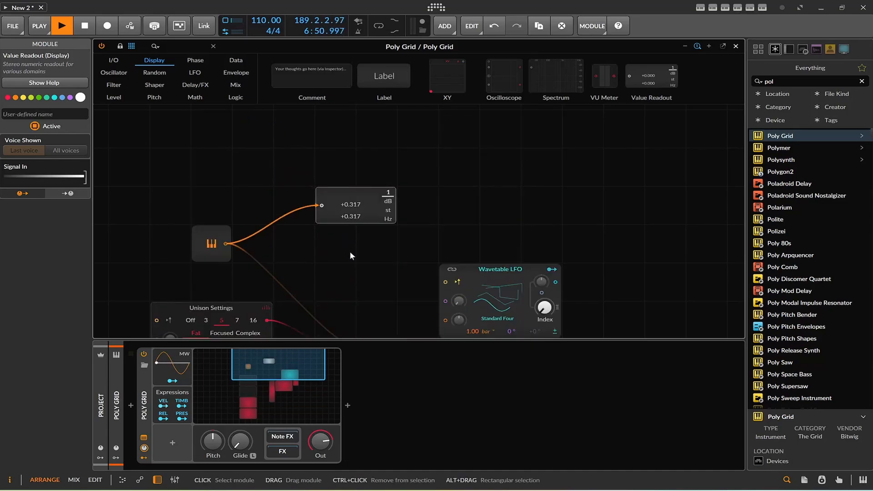
scroll(350, 251, "down", 4)
scroll(351, 120, "up", 1)
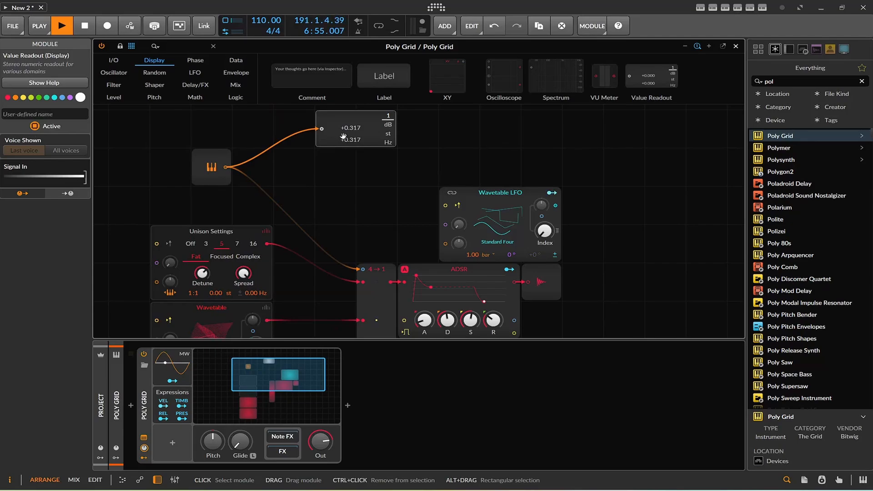
Insert a Multiply module between Pitch In and its two destinations, and move Pitch In up to make room beneath it
left_click(201, 98)
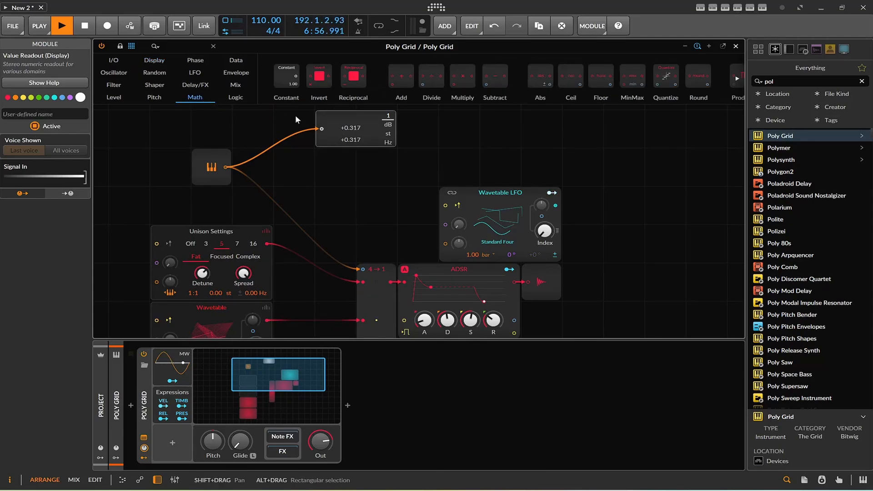
left_click_drag(463, 76, 307, 181)
left_click_drag(252, 167, 211, 129)
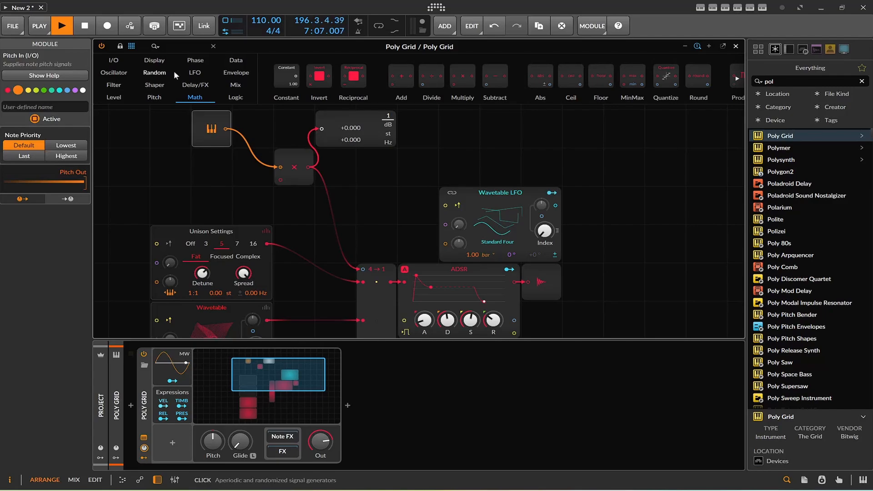
Add a Constant module under Pitch In, feeding the Multiply module's second input, and set it to 10.00
left_click_drag(286, 75, 281, 182)
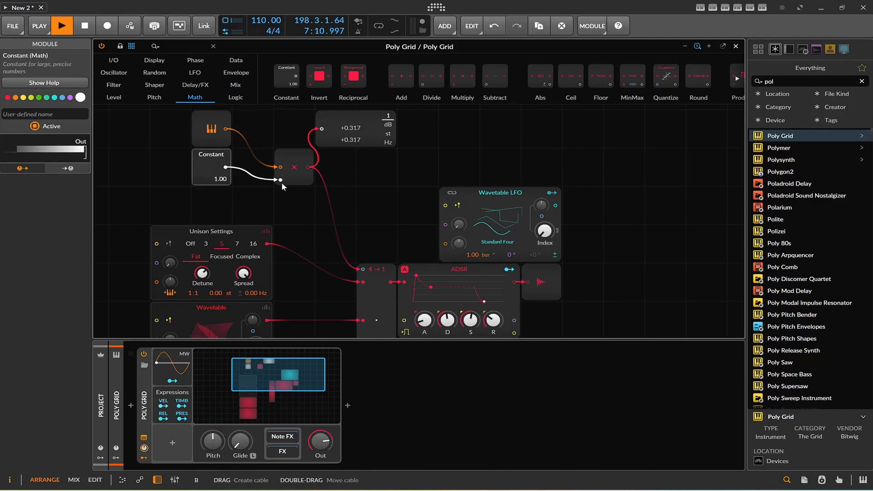
mouse_move(214, 179)
left_mouse_down()
mouse_move(215, 157)
mouse_move(213, 176)
left_mouse_up()
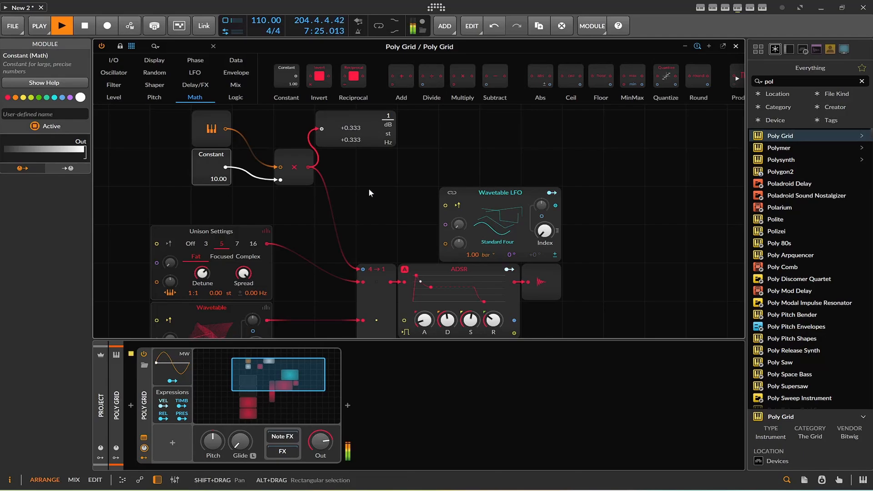
Show the onscreen keyboard and switch it to the layout whose identical rows are stacked an octave apart
scroll(513, 223, "down", 3)
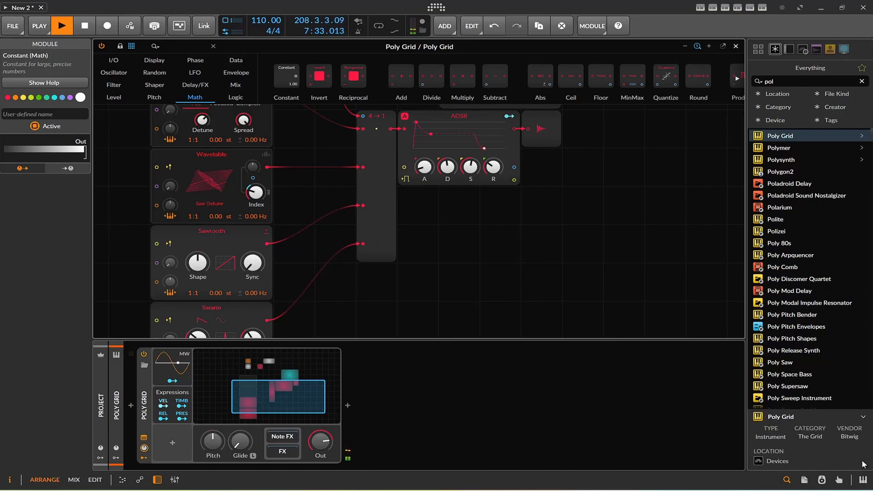
left_click(862, 481)
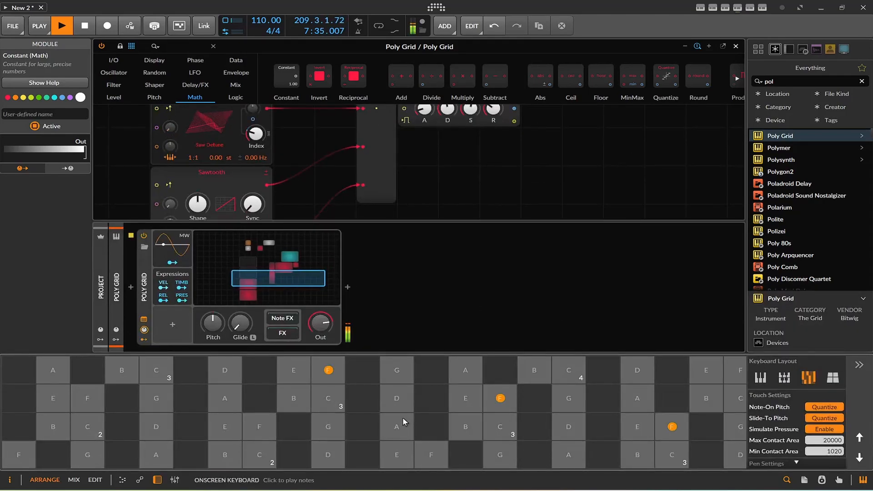
left_click(784, 377)
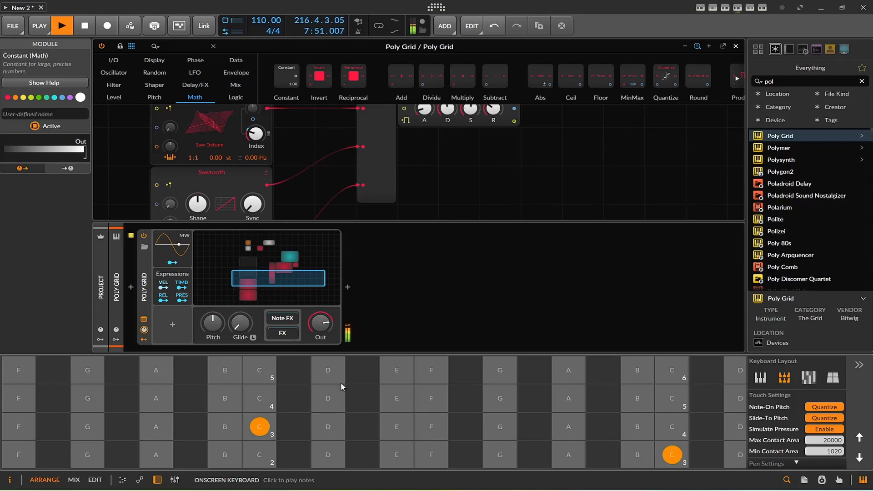
Enlarge the grid editor over the device chain and set the Constant module to 5.00
scroll(462, 212, "up", 2)
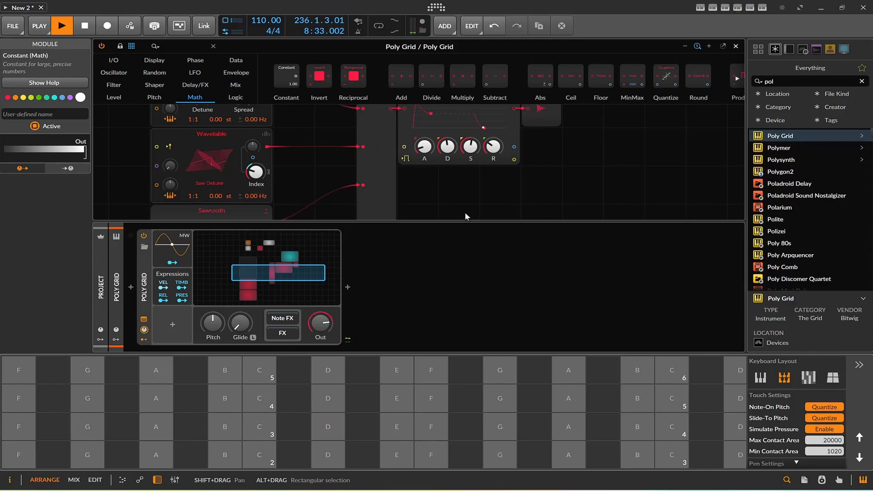
left_click_drag(469, 222, 471, 300)
scroll(456, 289, "up", 5)
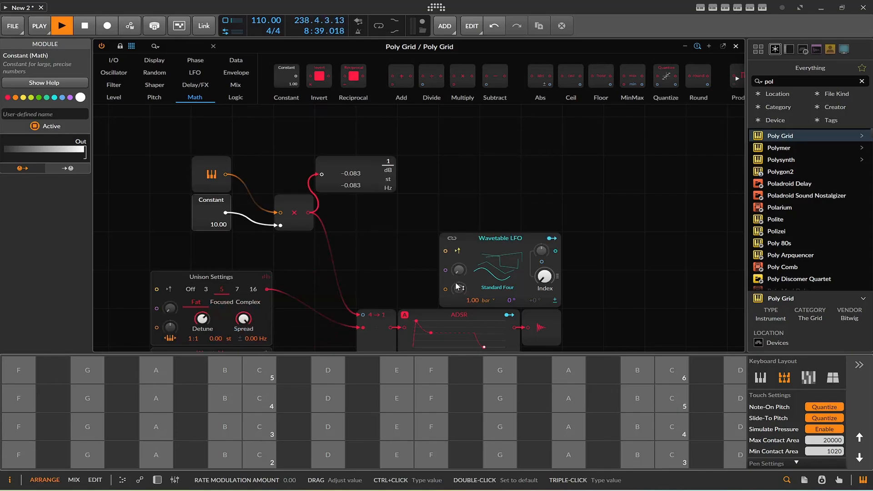
mouse_move(211, 225)
left_mouse_down()
mouse_move(210, 238)
mouse_move(211, 225)
left_mouse_up()
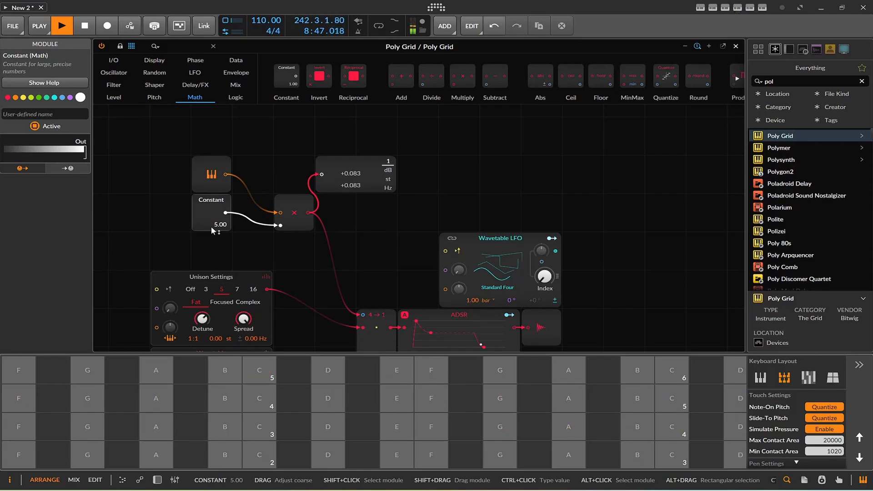
left_click(571, 253)
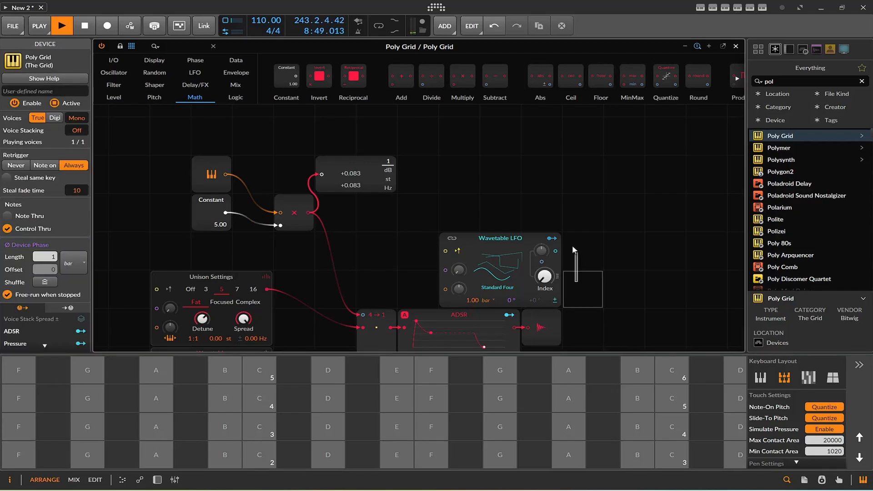
Add a second Wavetable LFO in the free space beneath the ADSR module
scroll(584, 255, "down", 4)
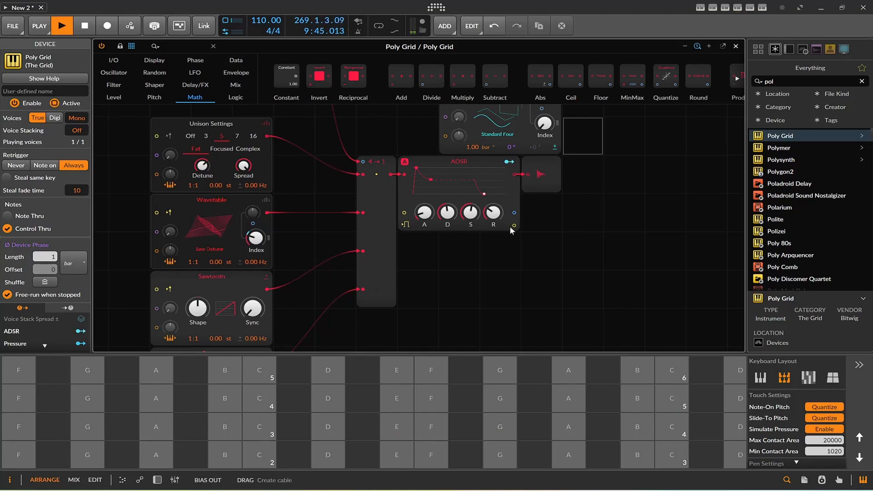
left_click_drag(509, 226, 491, 156)
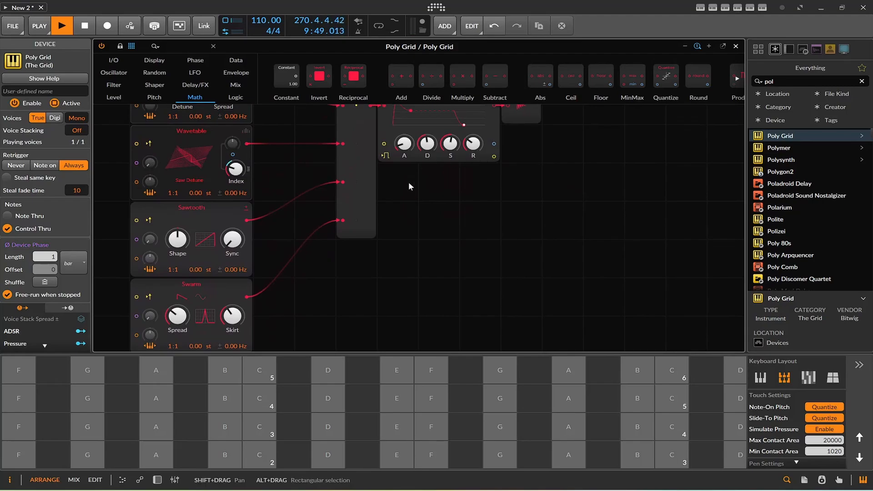
left_click(195, 72)
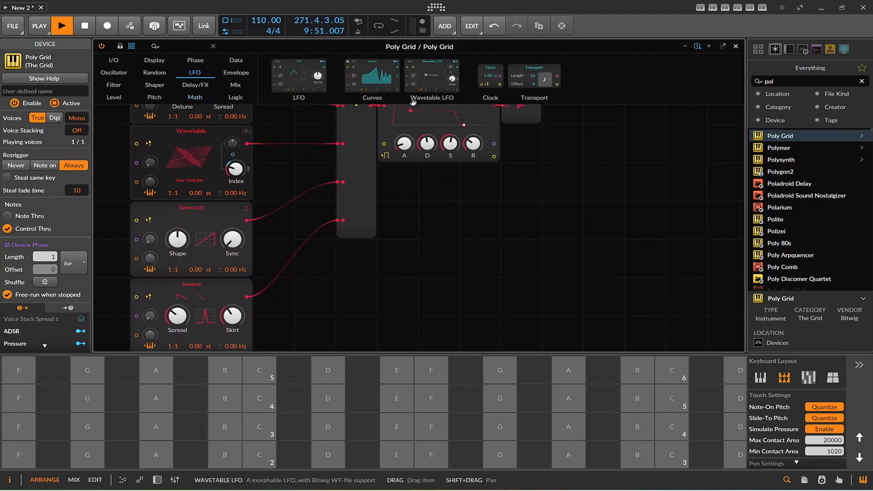
left_click_drag(424, 89, 495, 210)
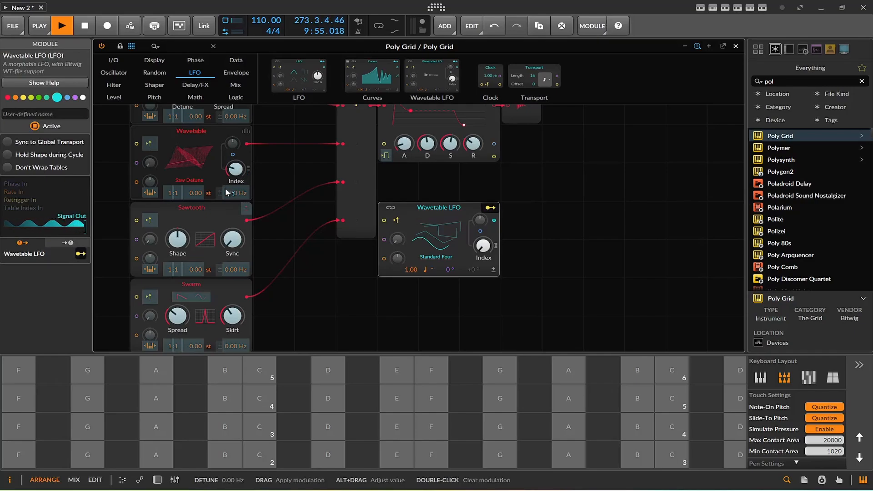
Remove the existing Wavetable LFO modulation from the Table Index of the Saw Detune Wavetable oscillator
scroll(238, 199, "up", 2)
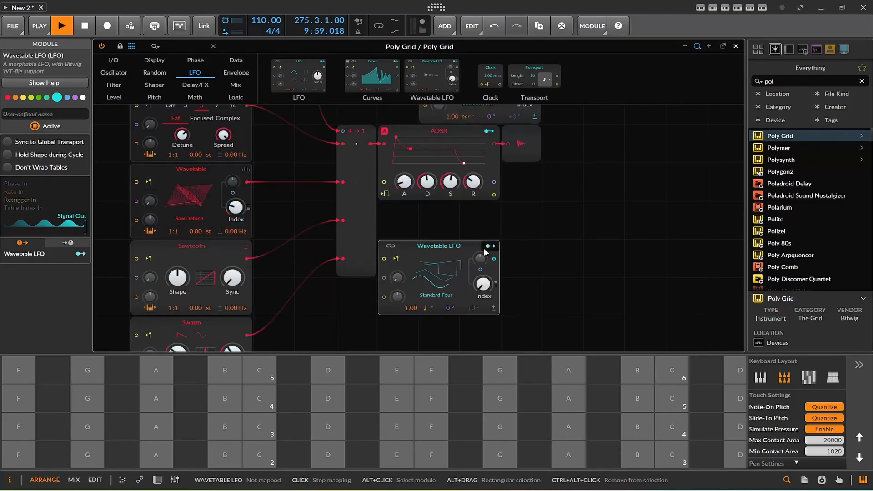
left_click(201, 222)
scroll(202, 222, "down", 2)
scroll(65, 263, "down", 2)
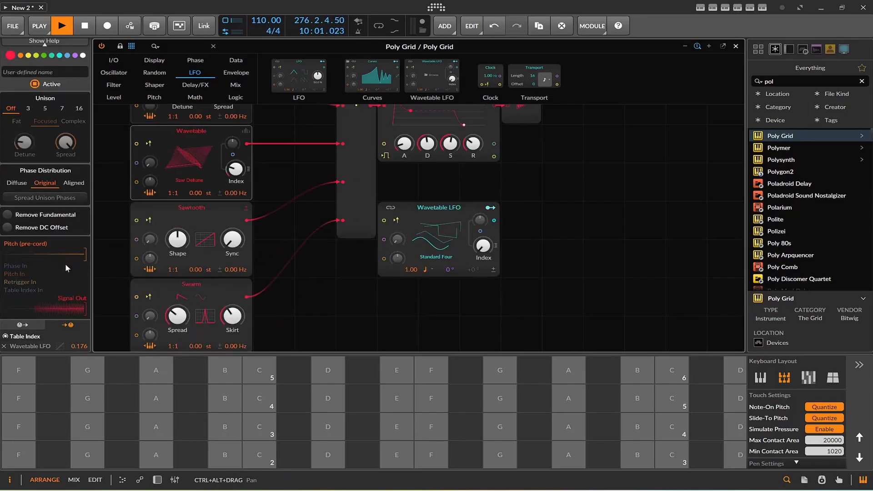
scroll(65, 263, "up", 1)
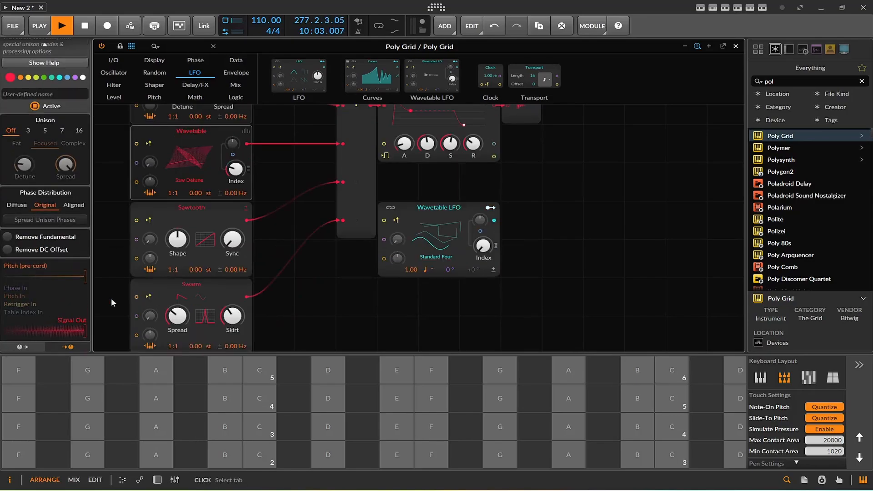
Raise the new Wavetable LFO's Index and map its output to the Saw Detune Wavetable oscillator's Index
left_click_drag(482, 245, 482, 235)
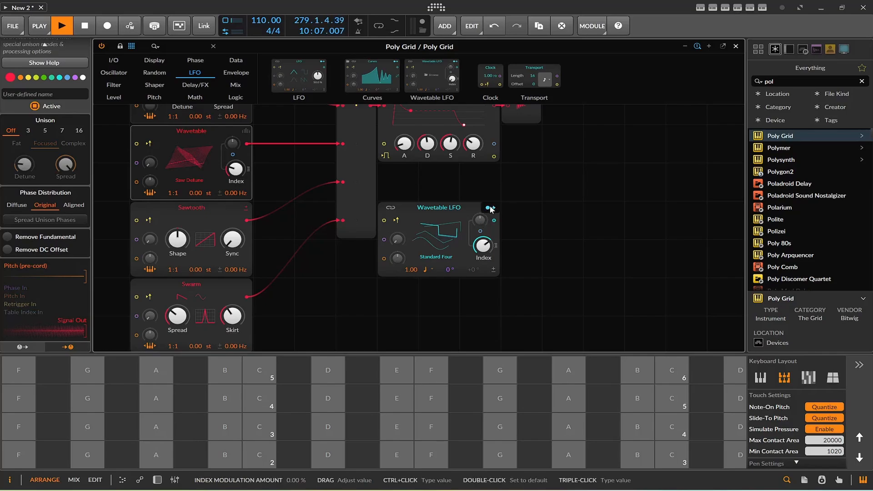
left_click(490, 207)
left_click_drag(236, 173, 236, 172)
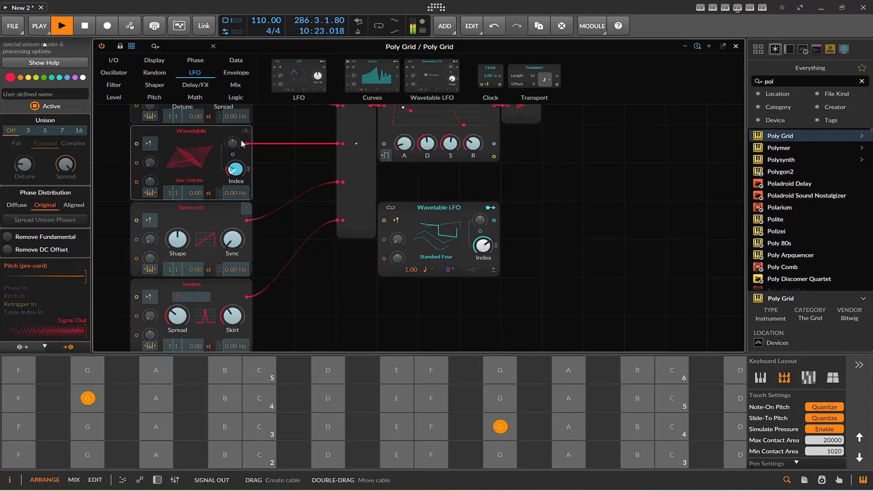
Try a half-note timebase on the new Wavetable LFO and switch it back to a quarter note
left_click(431, 270)
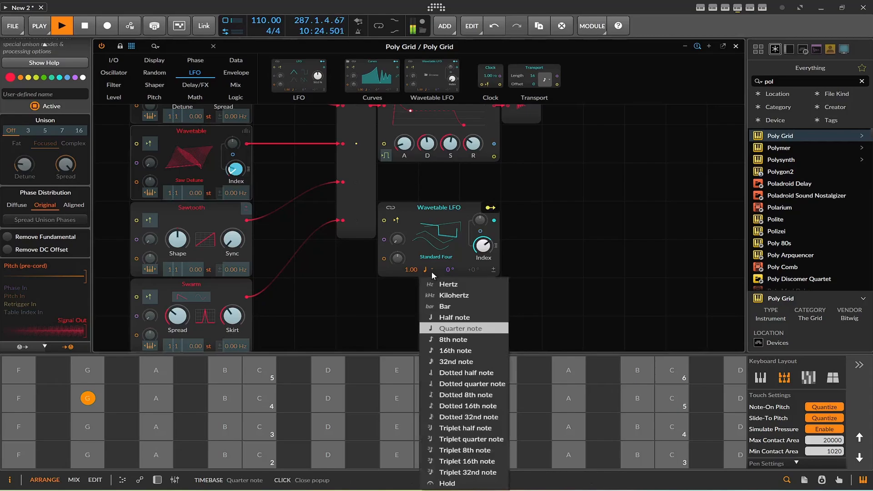
left_click(449, 315)
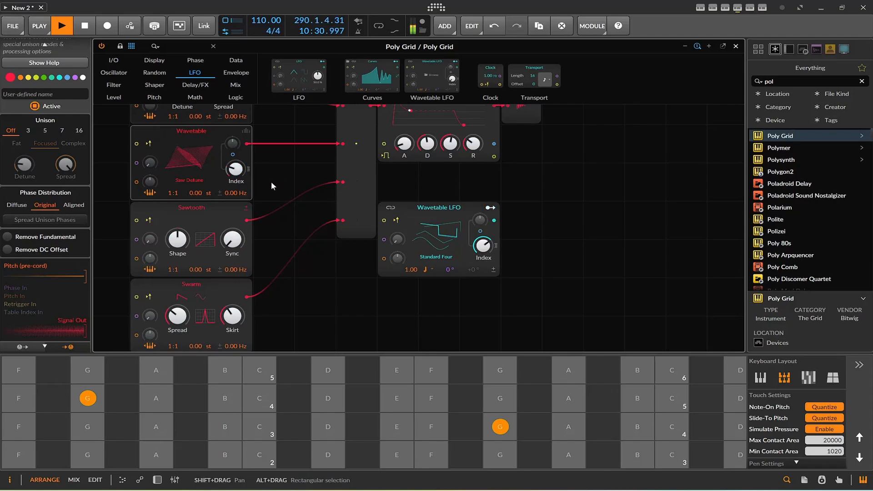
left_click(424, 269)
left_click(454, 324)
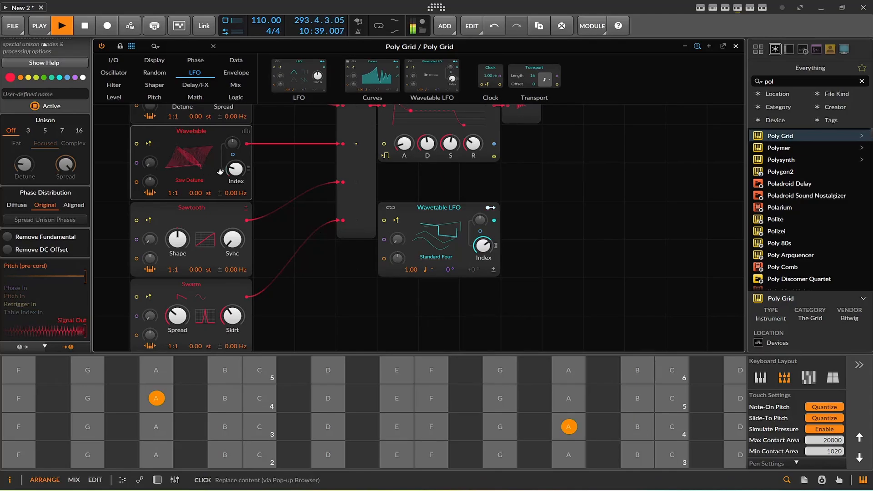
Set the second Wavetable oscillator's Index to about 37 % and load the Saw Sync wavetable from the Analog category
left_click_drag(235, 169, 235, 166)
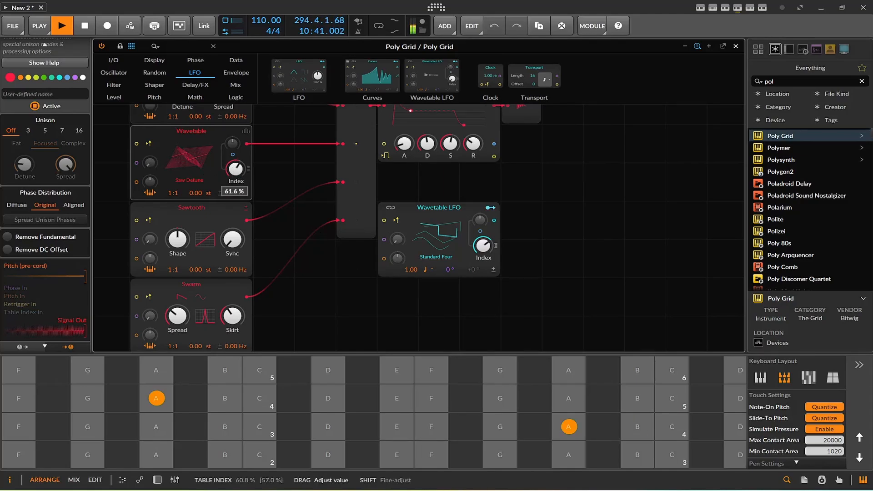
left_click_drag(235, 165, 236, 172)
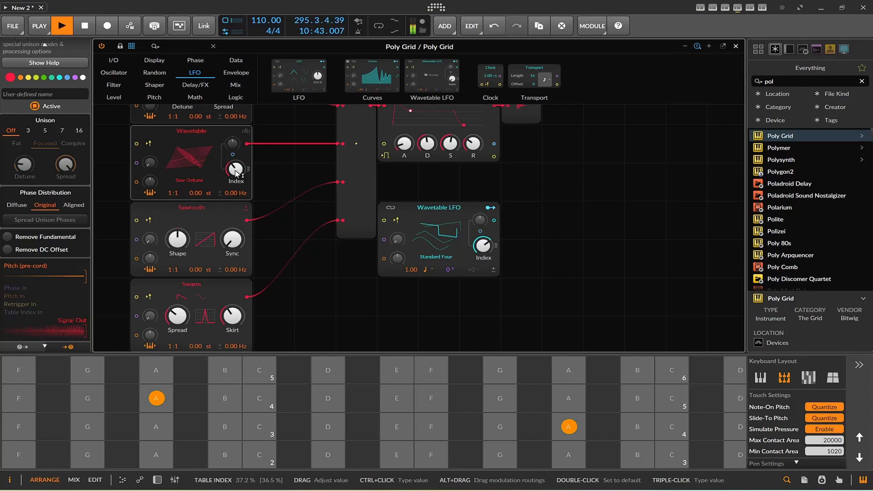
left_click(191, 169)
left_click(578, 146)
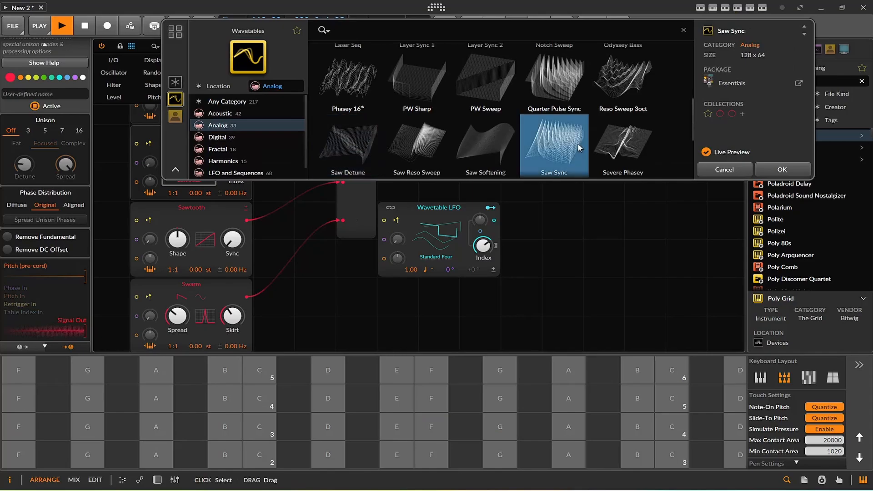
left_click(782, 169)
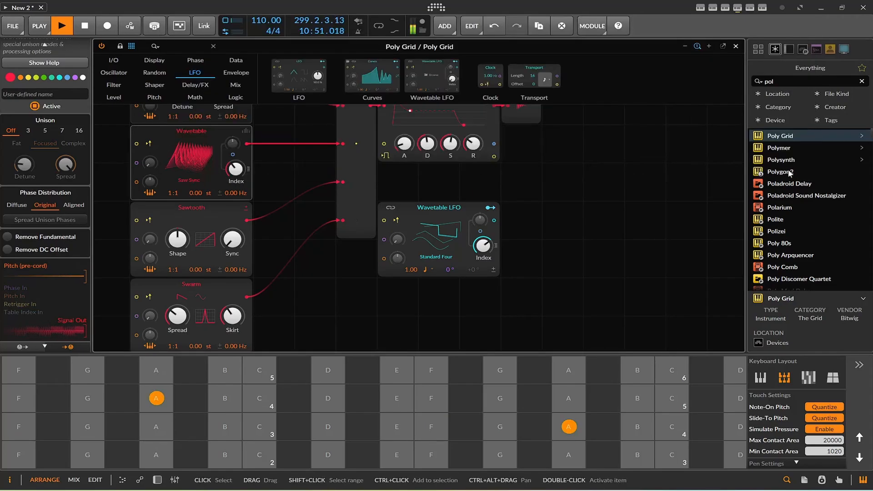
Switch the Saw Sync Wavetable oscillator's display to its unison settings
left_click(246, 132)
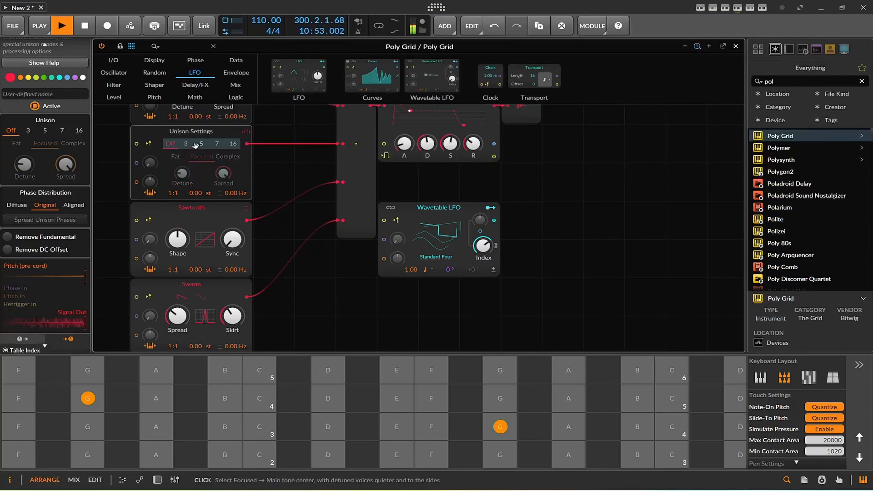
left_click(490, 207)
left_click(490, 207)
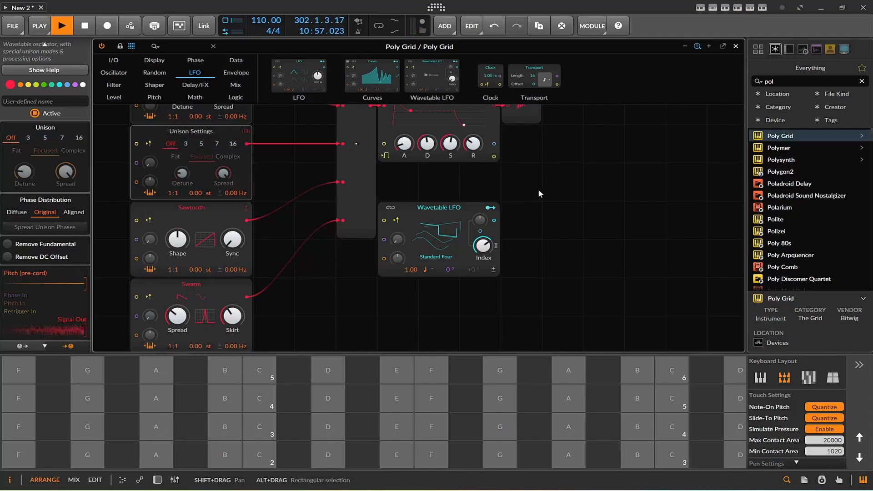
scroll(538, 189, "up", 3)
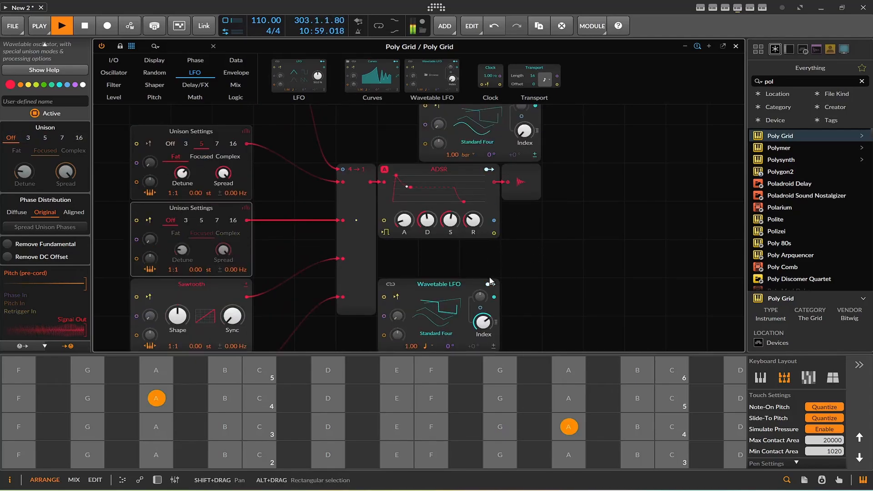
Give the Saw Sync Wavetable oscillator five unison voices in Complex mode and adjust its Detune
left_click(201, 220)
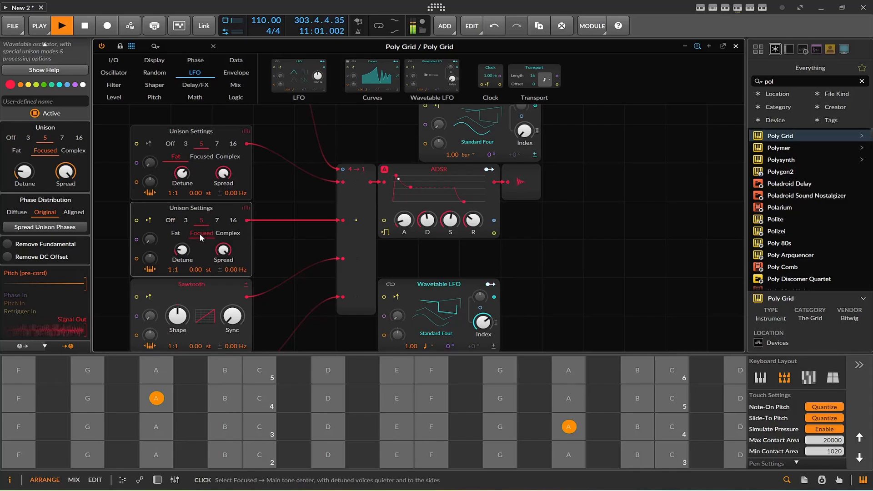
left_click(228, 233)
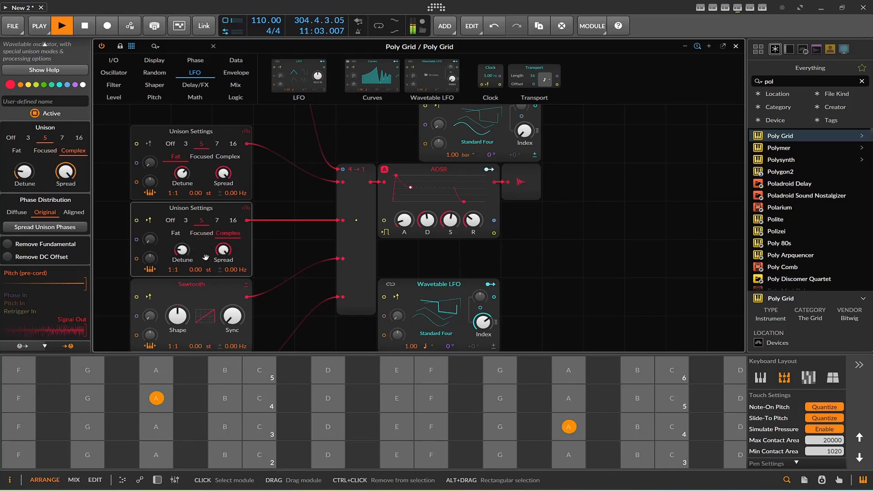
left_click_drag(181, 249, 187, 252)
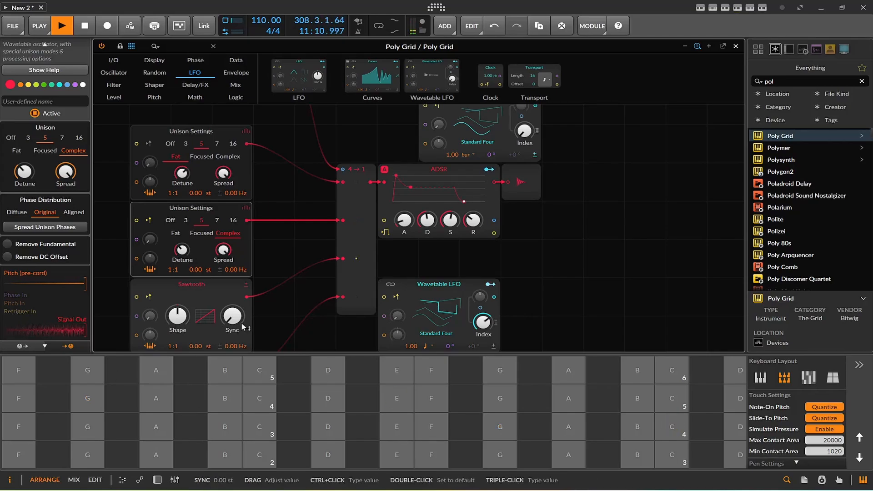
Raise the Sawtooth oscillator's Sync, lower its Shape and transpose it to -12 semitones
left_click_drag(241, 321, 241, 309)
left_click_drag(177, 315, 178, 355)
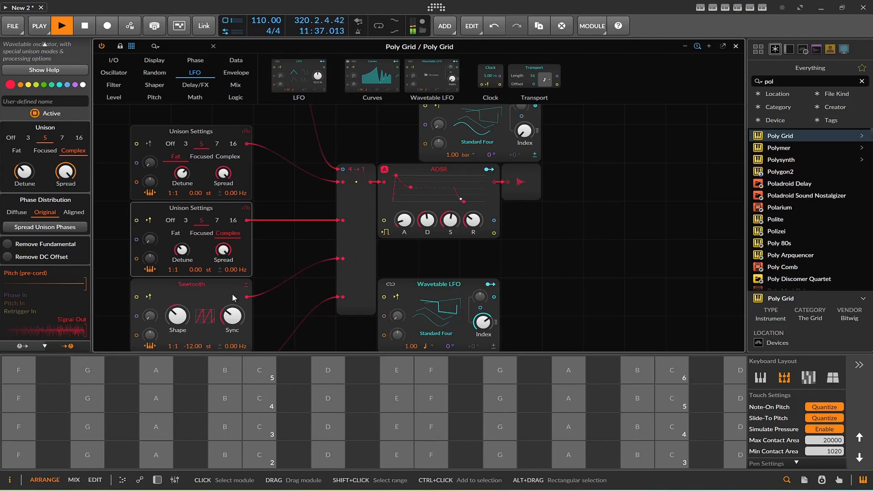
Replace the Sawtooth oscillator with a Swarm oscillator using sine waves and raise its Spread and Skirt
left_click(207, 285)
right_click(208, 284)
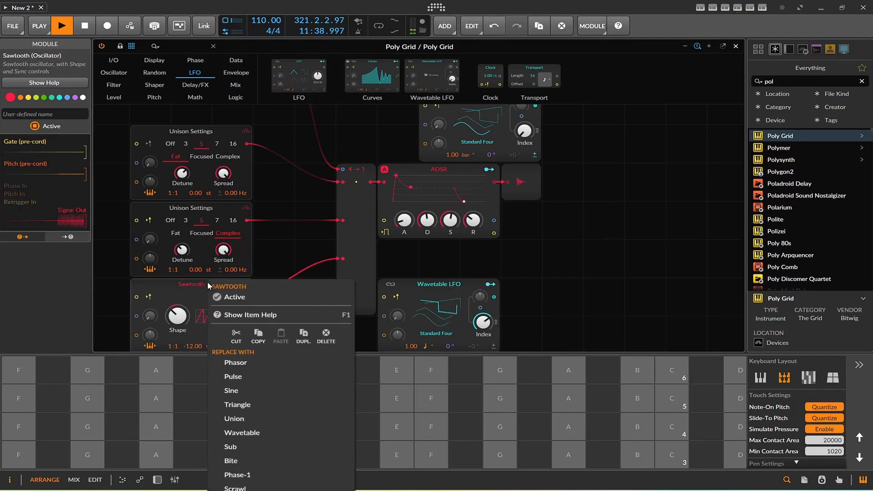
left_click(247, 490)
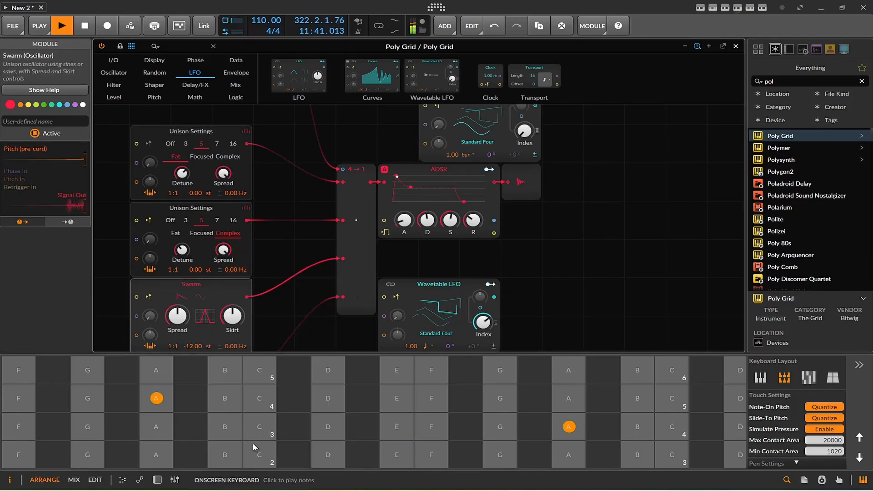
mouse_move(232, 318)
left_mouse_down()
mouse_move(232, 338)
mouse_move(232, 325)
left_mouse_up()
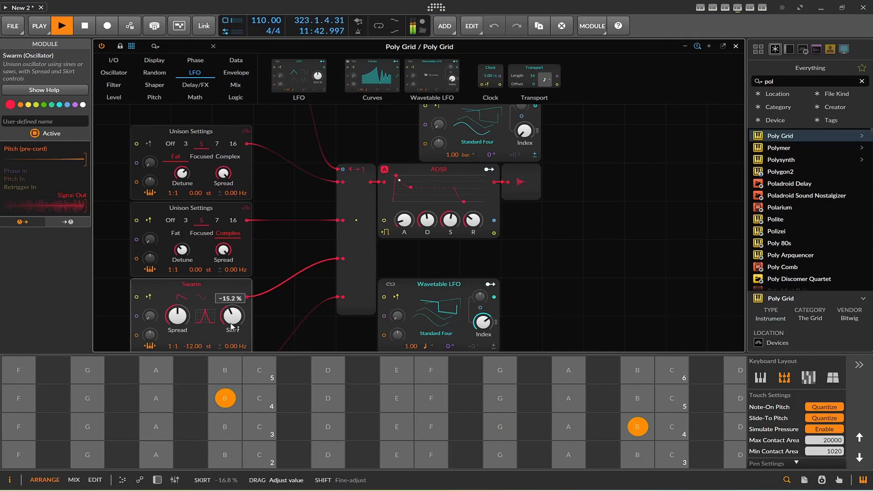
left_click_drag(178, 321, 223, 305)
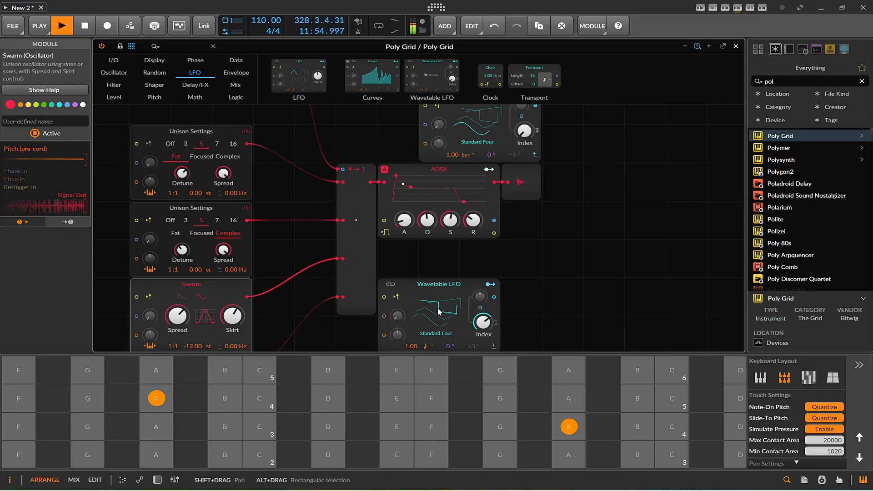
Map the lower Wavetable LFO's output to the sine Swarm oscillator's Skirt and Spread
left_click_drag(240, 314, 240, 296)
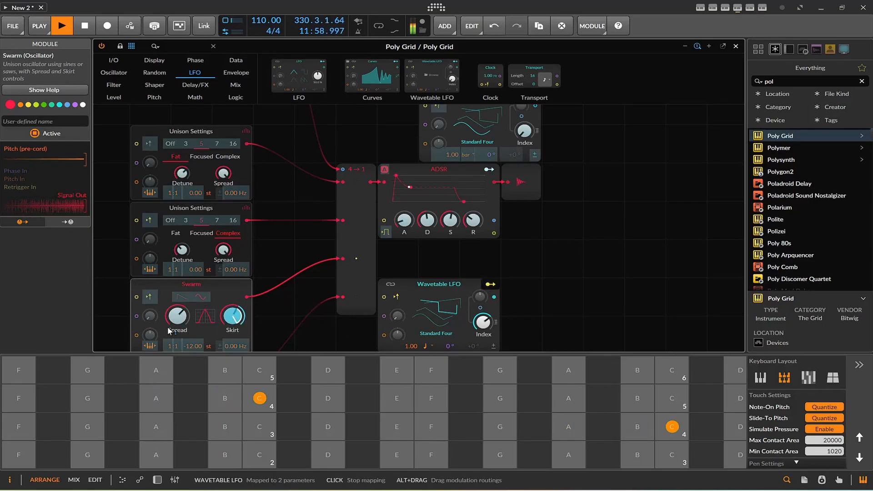
left_click_drag(177, 315, 178, 315)
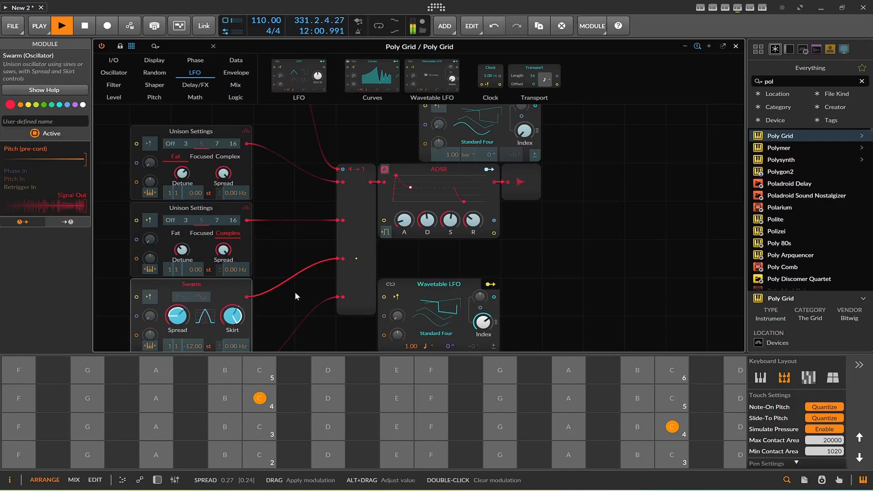
left_click(489, 285)
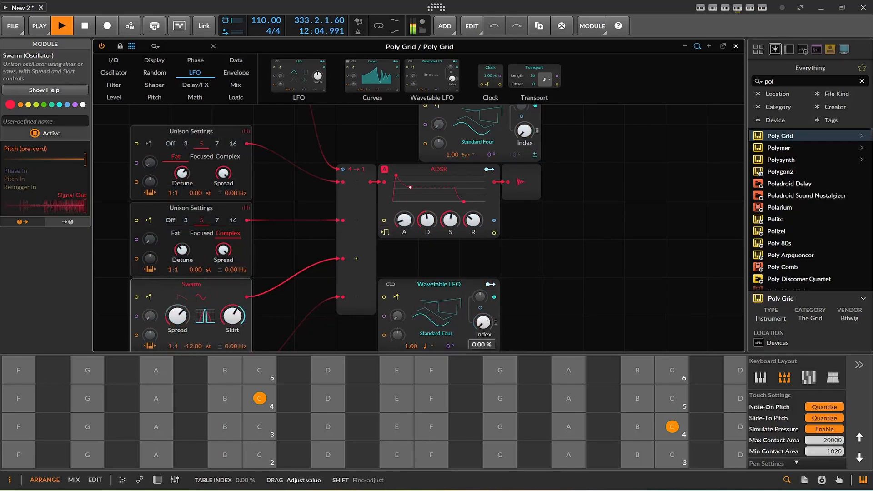
Load the Stairs wavetable into the lower Wavetable LFO and lower its Index
left_click(416, 302)
left_click(473, 233)
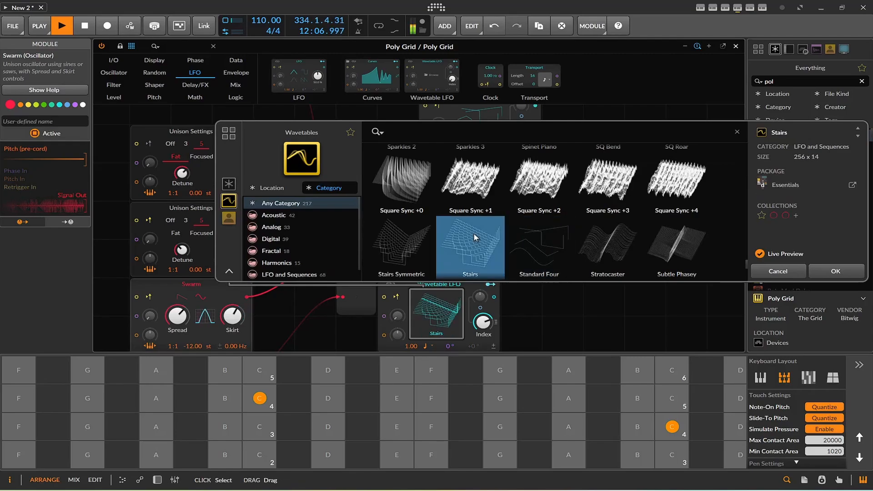
double_click(473, 233)
mouse_move(483, 322)
left_mouse_down()
mouse_move(483, 354)
mouse_move(483, 339)
left_mouse_up()
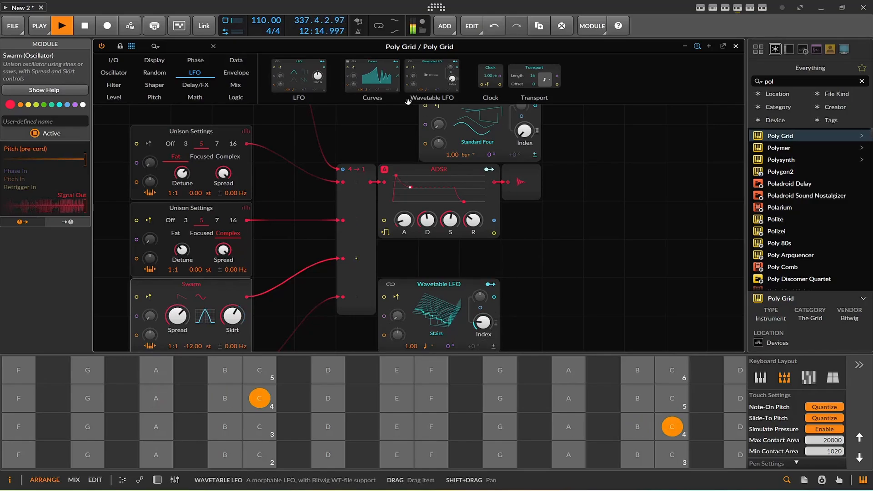
Close the Poly Grid editor, stop playback and show the track's device chain
left_click(735, 46)
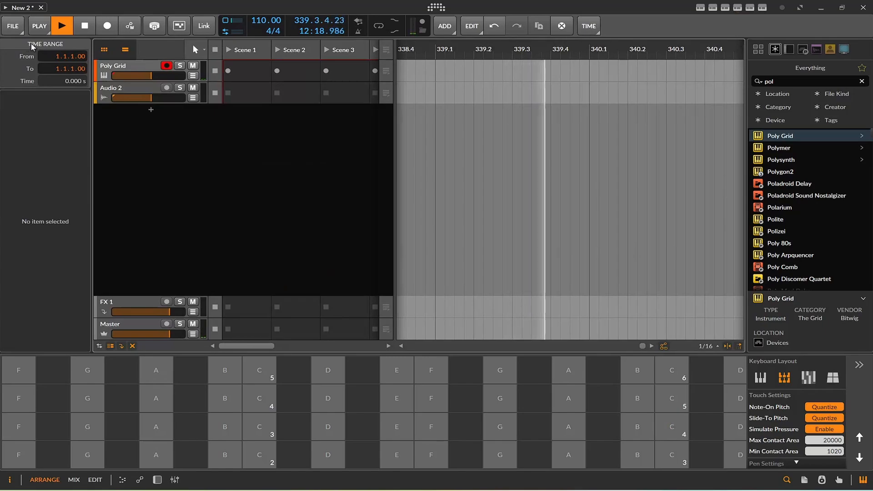
key("space")
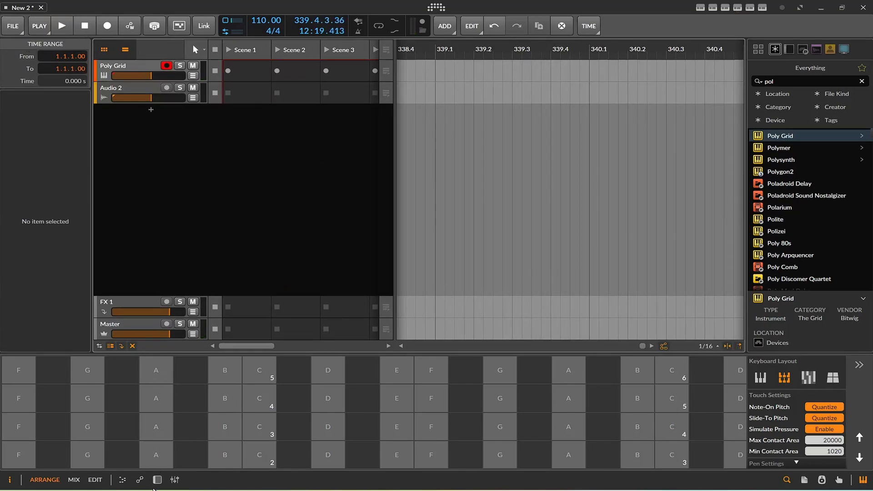
left_click(155, 482)
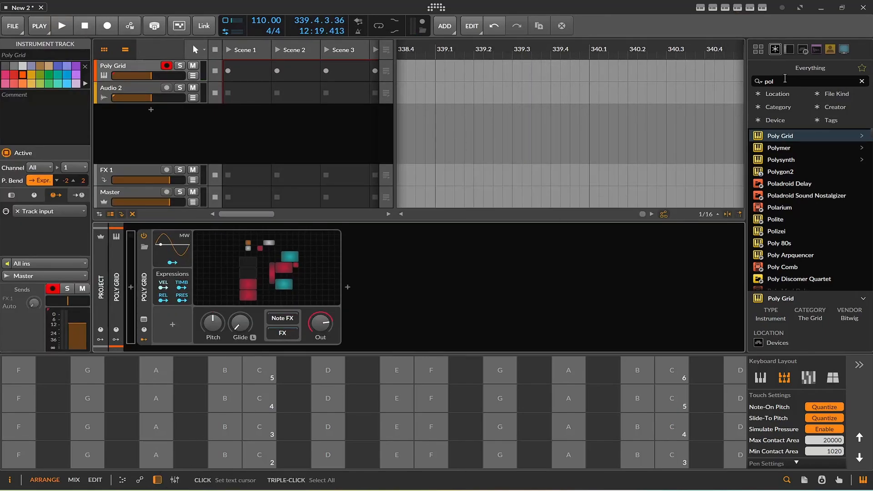
Add a Reverb after Poly Grid, place the Rev INTENSITY plug-in behind it and close the plug-in's window
left_click_drag(785, 82, 683, 74)
type("rev")
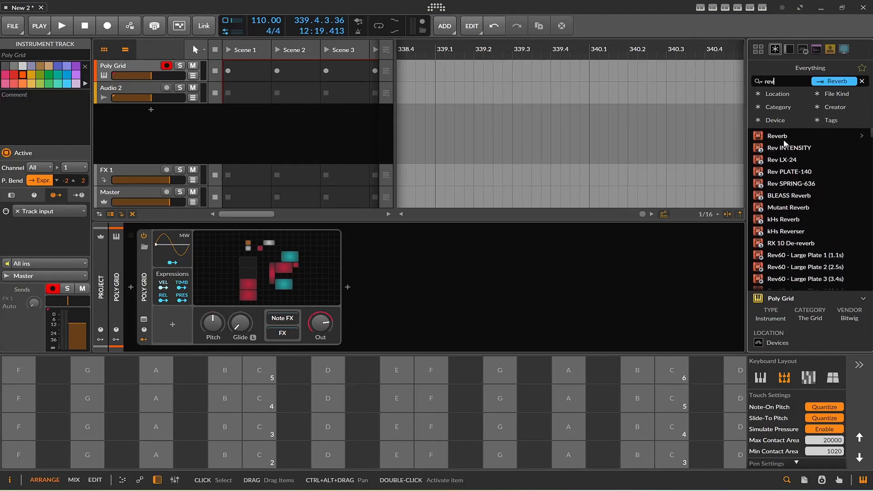
left_click_drag(783, 139, 499, 310)
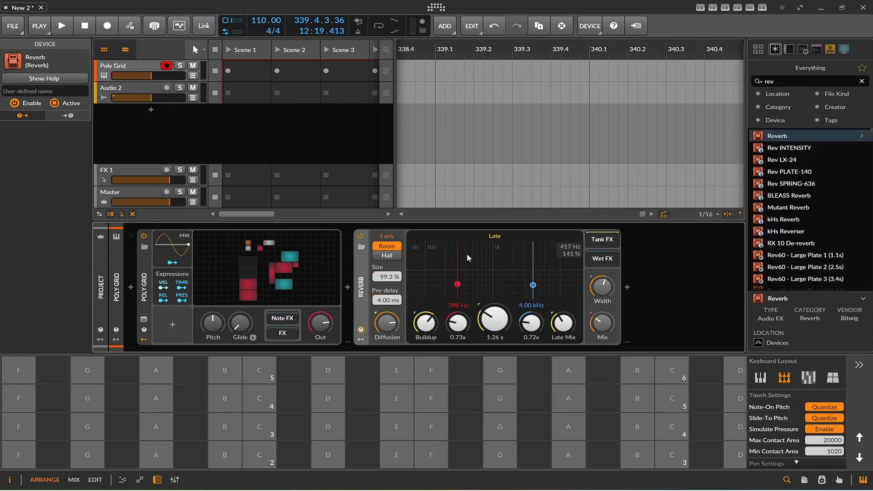
left_click_drag(789, 148, 636, 310)
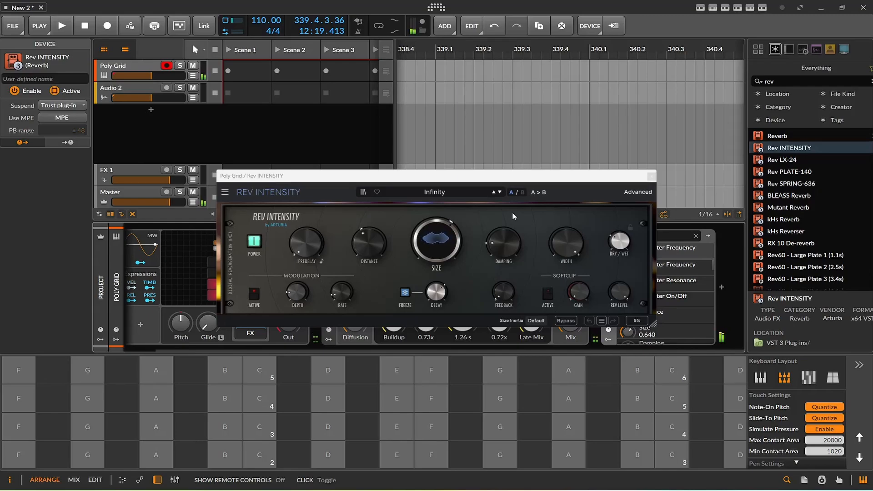
left_click(651, 175)
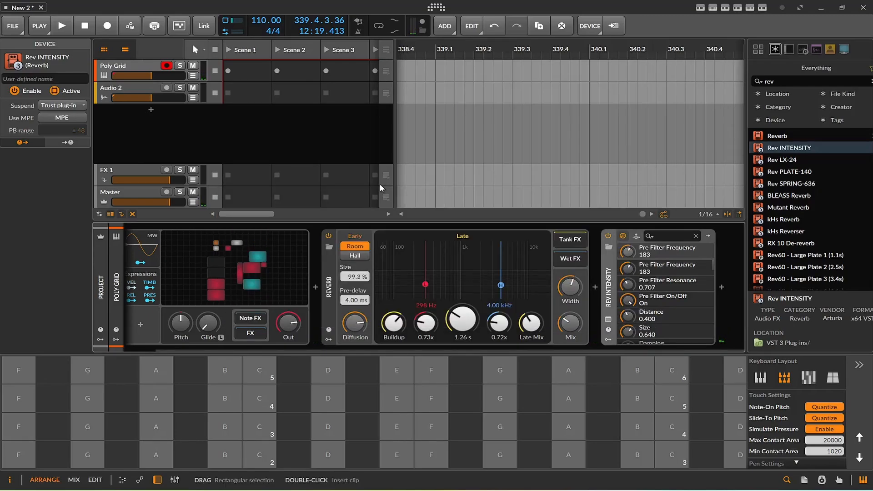
Reopen the Poly Grid patch and set the Merge module's In Ports to 8
left_click(236, 271)
left_click(437, 145)
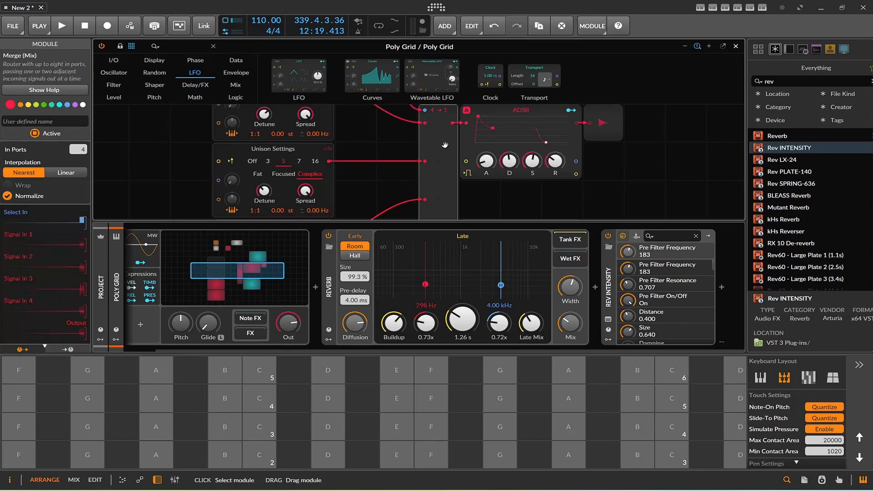
scroll(410, 181, "down", 3)
scroll(413, 186, "up", 3)
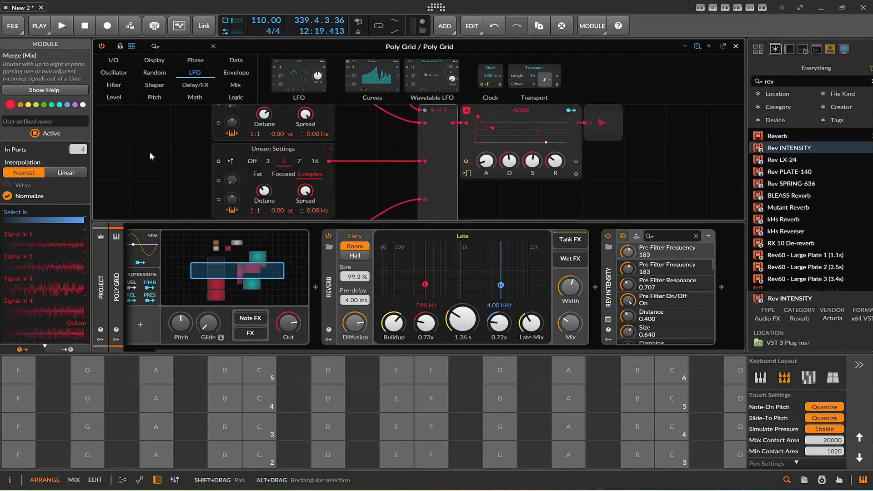
left_click_drag(80, 149, 80, 132)
Examine the Merge module's free inputs and the oscillator modules available to fill them
scroll(367, 168, "down", 4)
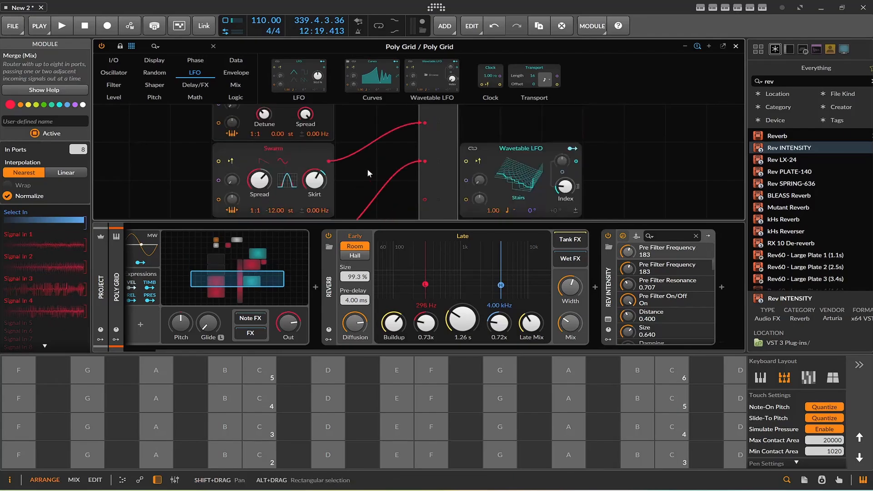
left_click_drag(360, 220, 361, 302)
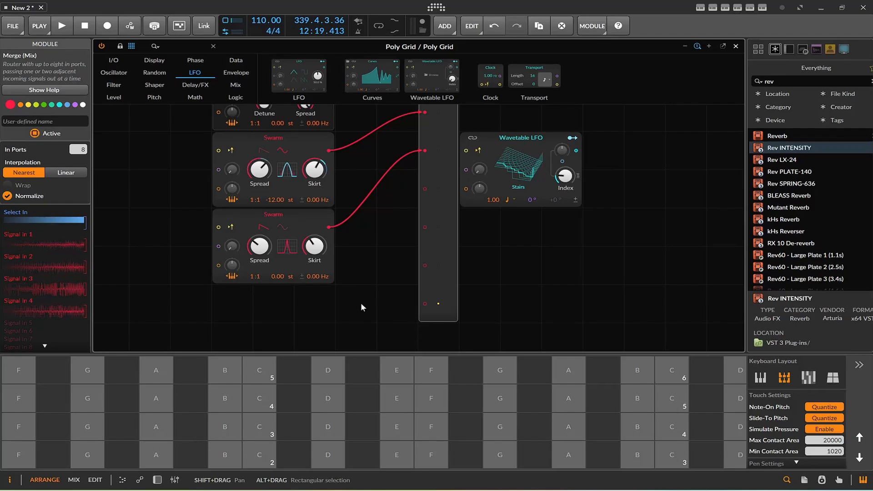
left_click(100, 74)
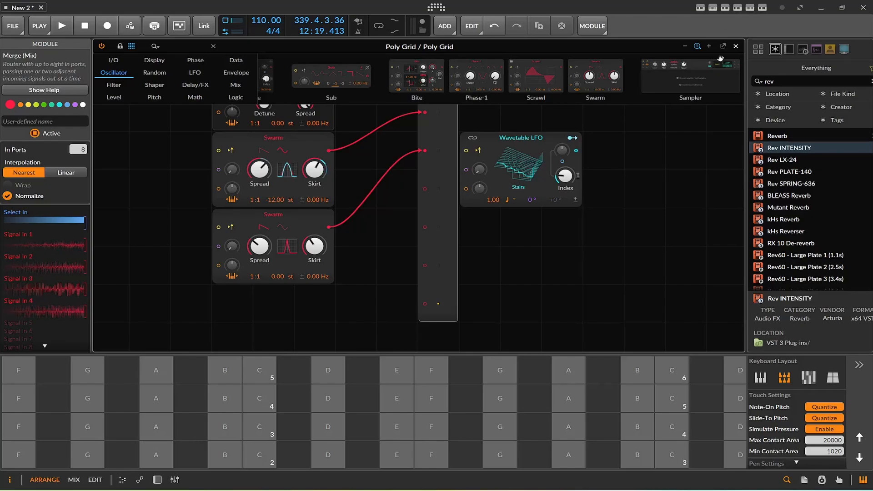
Insert an Instrument Layer in front of Poly Grid in the device chain and move Poly Grid into it
left_click(736, 47)
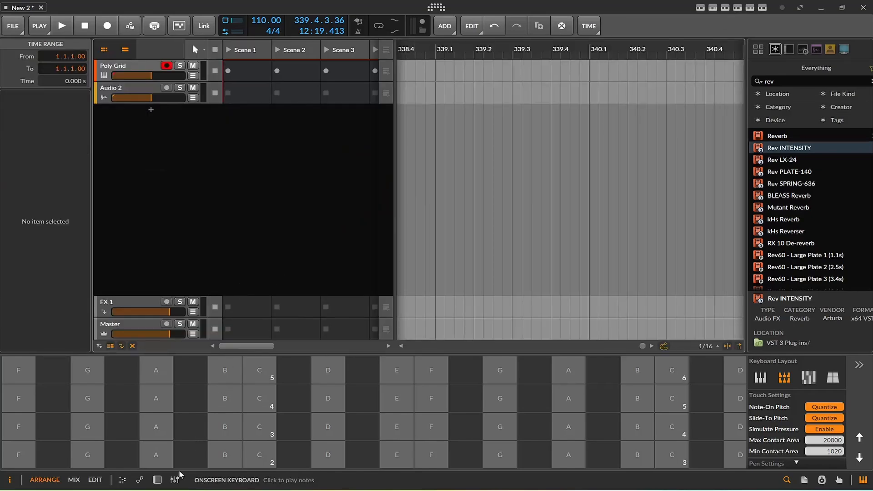
left_click(156, 479)
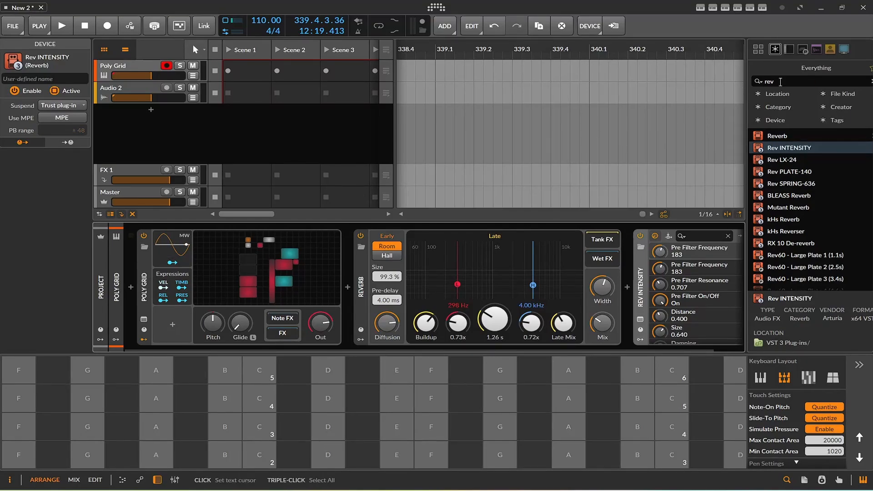
left_click(780, 81)
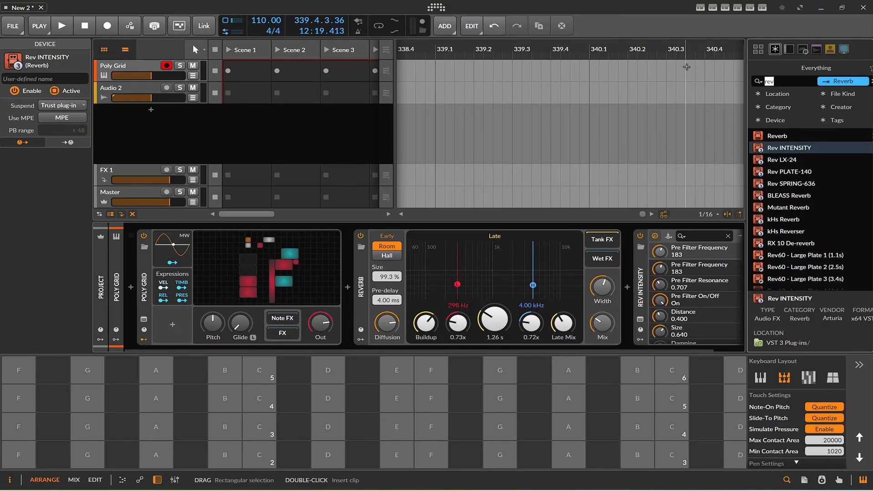
type("layer")
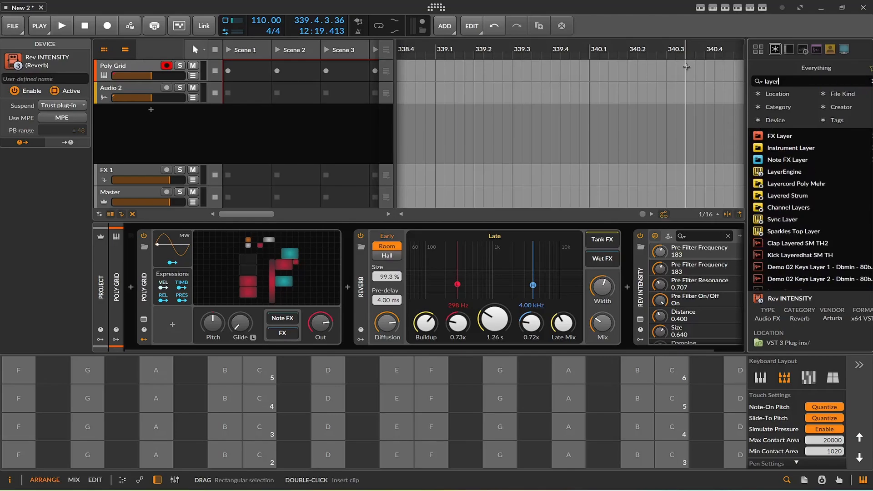
left_click_drag(774, 150, 198, 286)
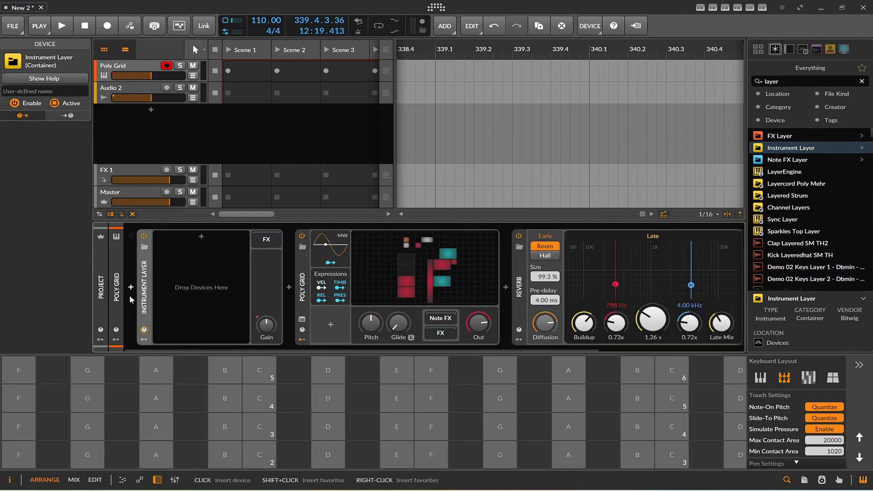
left_click(301, 286)
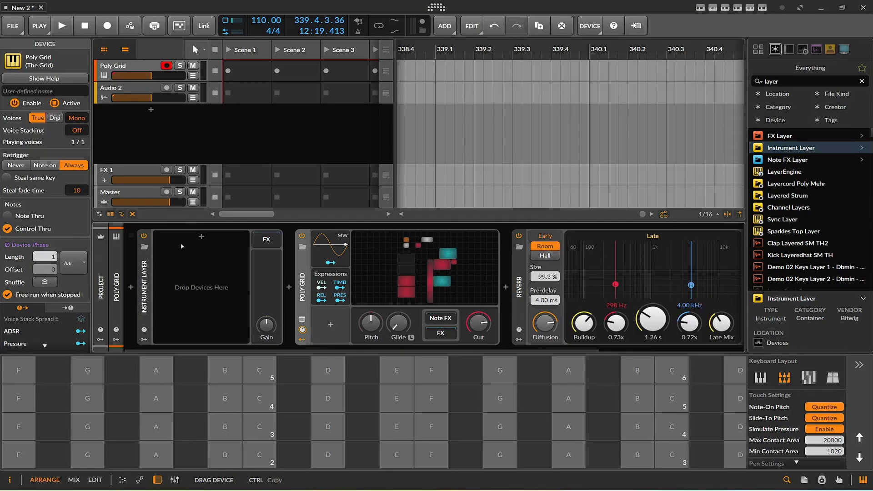
left_click_drag(180, 240, 180, 240)
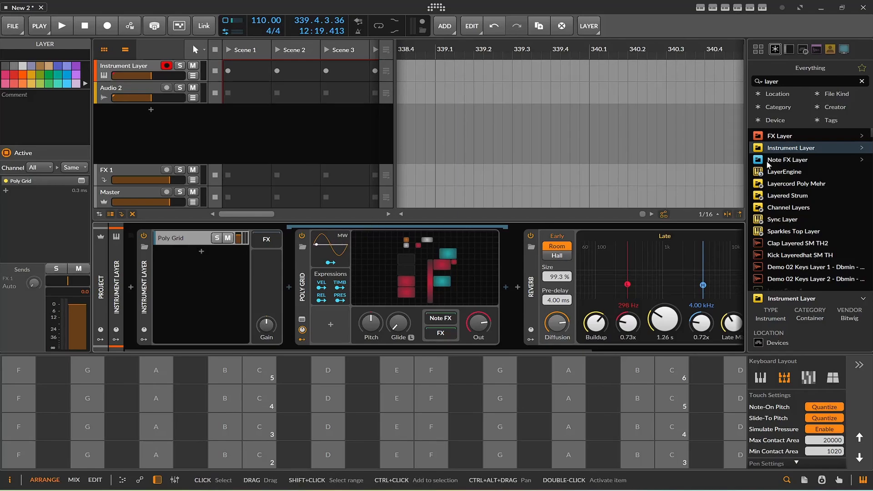
Add a Note Filter before Poly Grid inside the layer and set its key range to D0 through A0
left_click(720, 88)
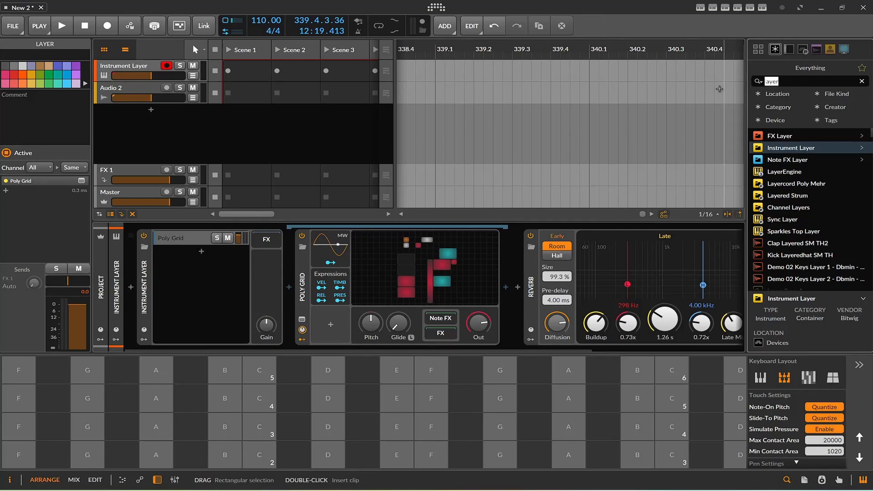
type("note")
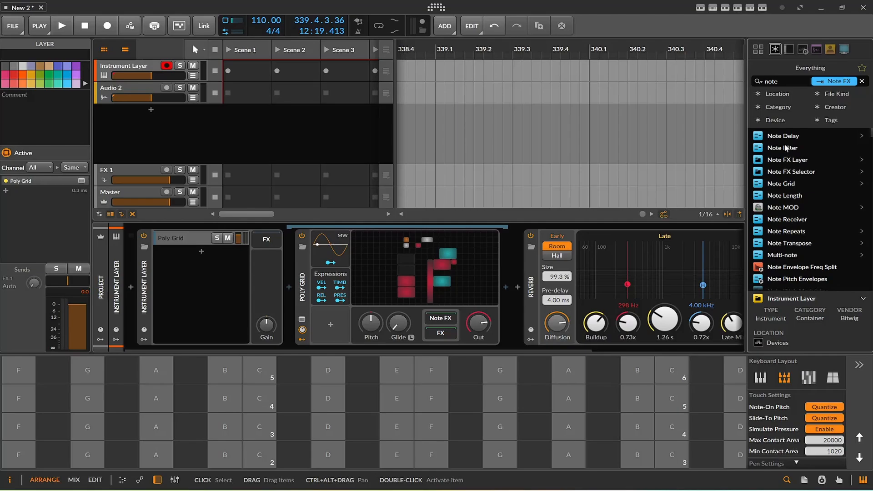
left_click_drag(787, 148, 316, 277)
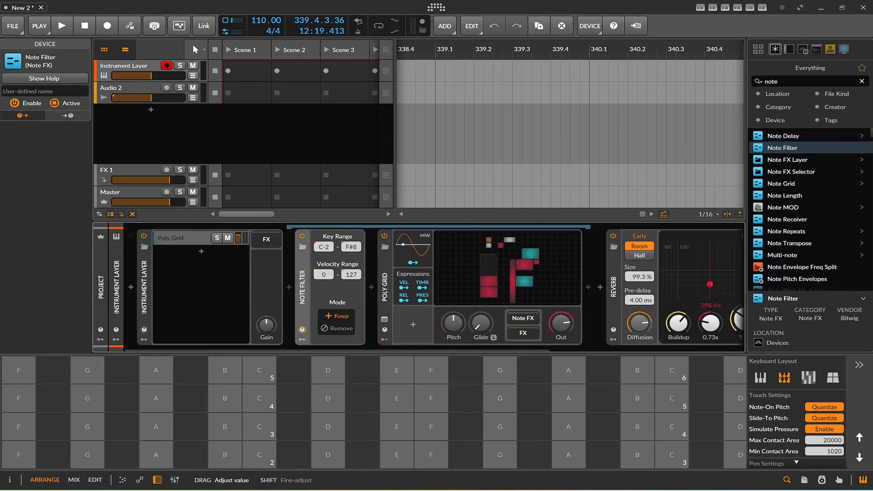
left_click_drag(351, 246, 351, 279)
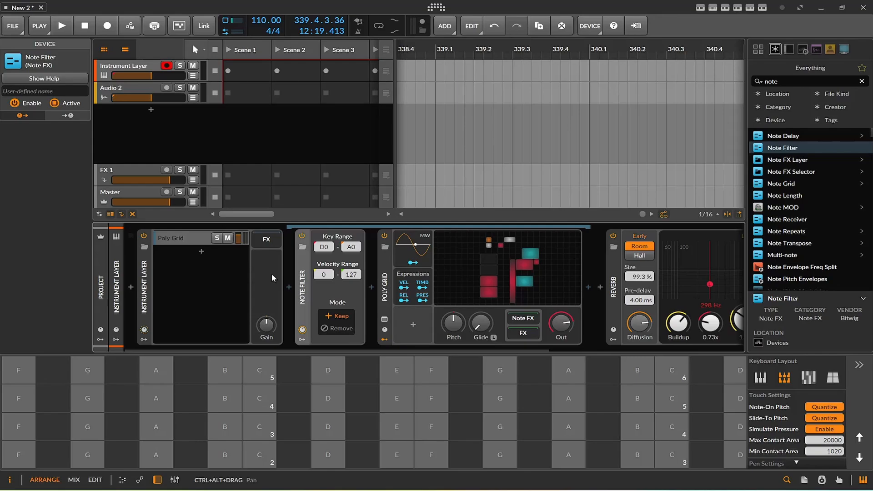
Open the layered Poly Grid patch, enlarge the editing area and examine the oscillators feeding the Merge module
left_click(471, 280)
left_click_drag(479, 278, 477, 301)
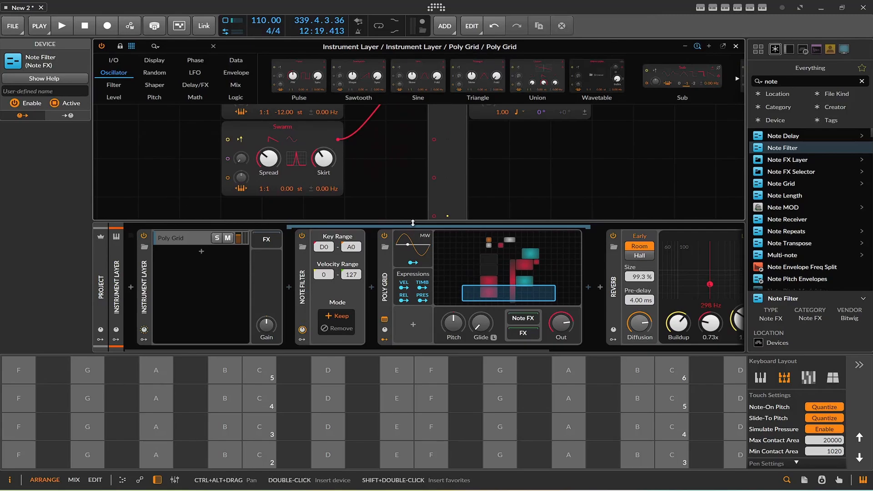
left_click_drag(559, 355, 554, 429)
scroll(313, 168, "up", 5)
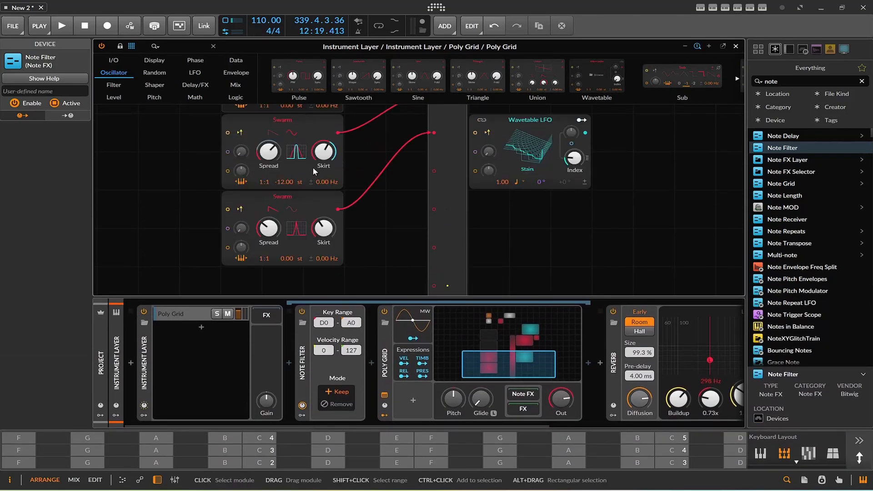
scroll(355, 186, "up", 2)
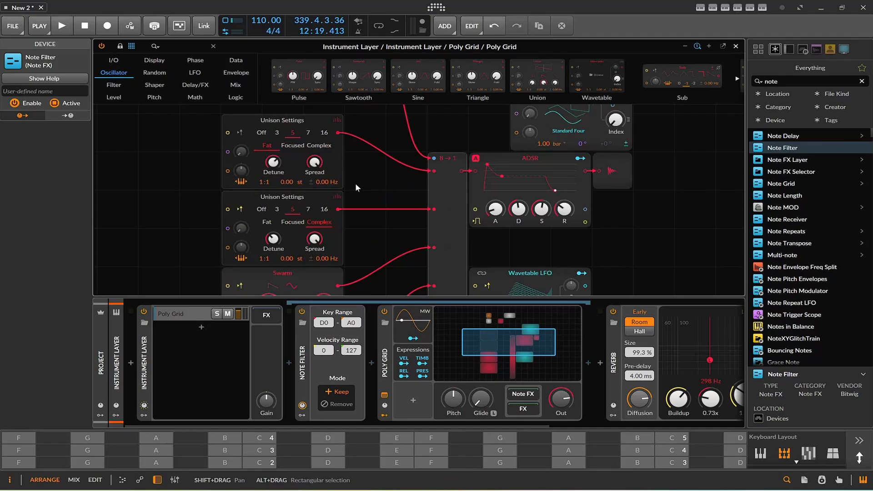